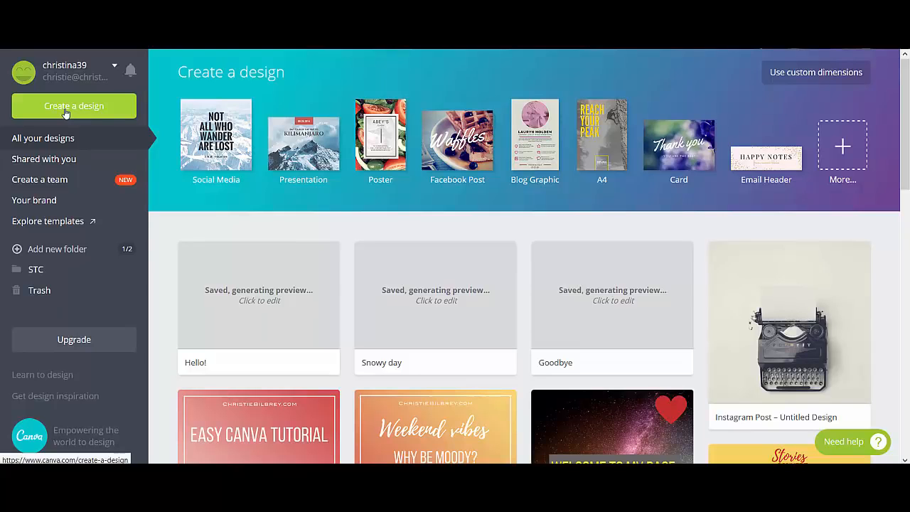
Step: Look through the full catalogue of design types, from social media posts to ads
left_click(64, 112)
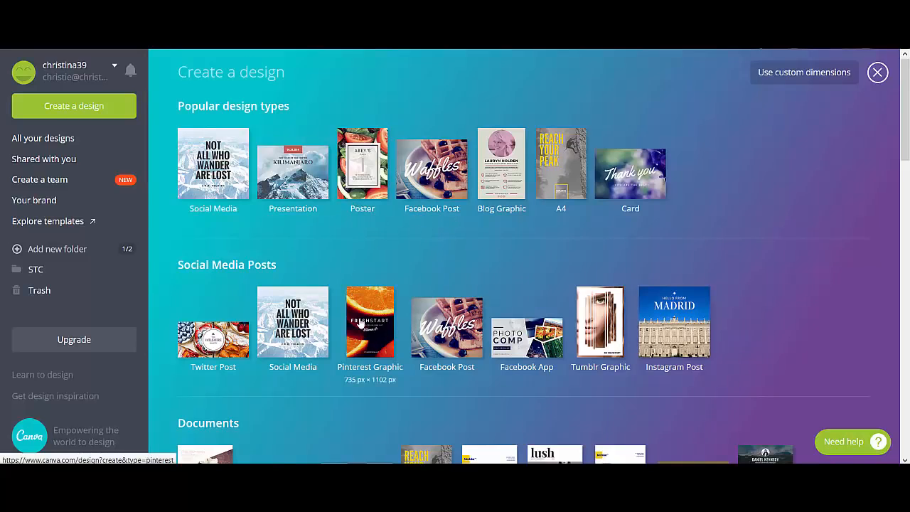
scroll(363, 321, "down", 1)
scroll(781, 307, "down", 4)
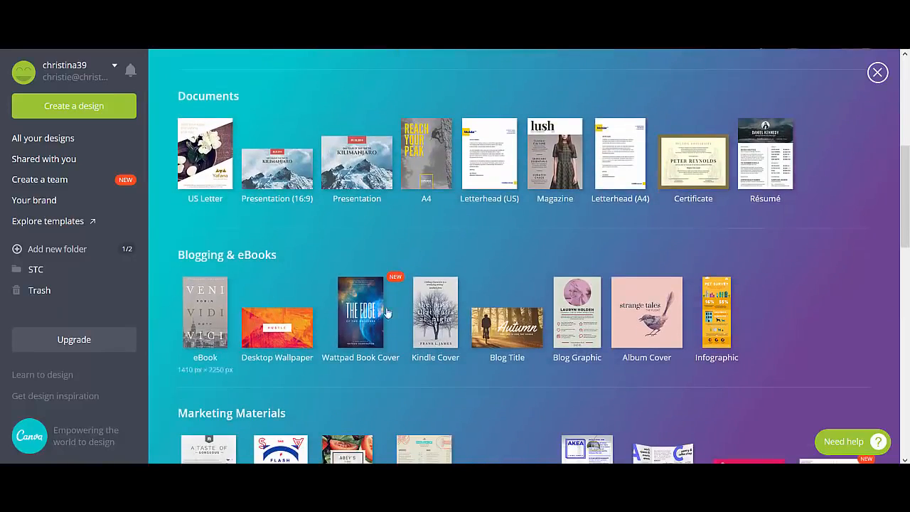
scroll(688, 305, "down", 5)
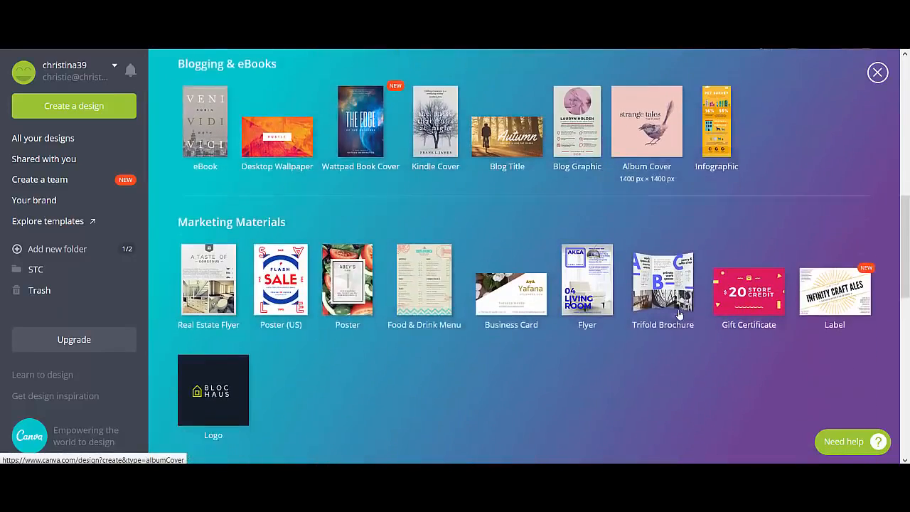
scroll(724, 258, "down", 6)
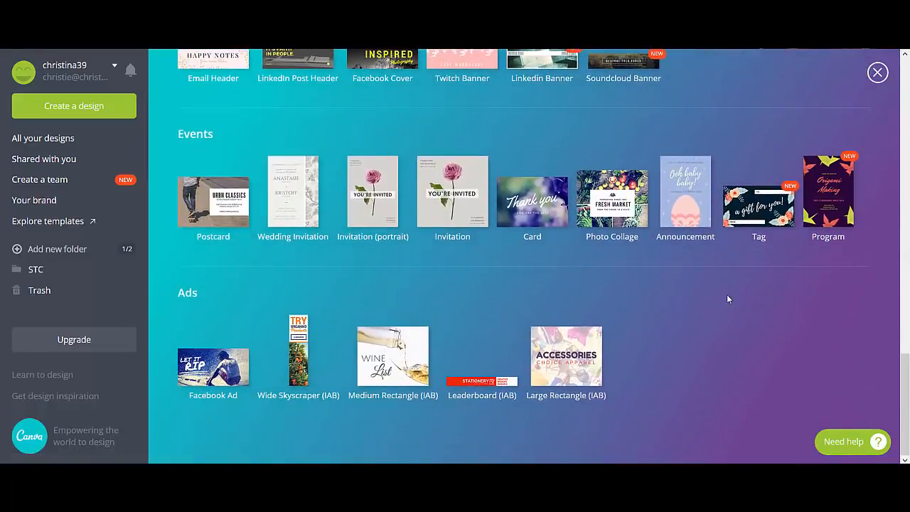
scroll(727, 298, "up", 6)
scroll(727, 299, "up", 10)
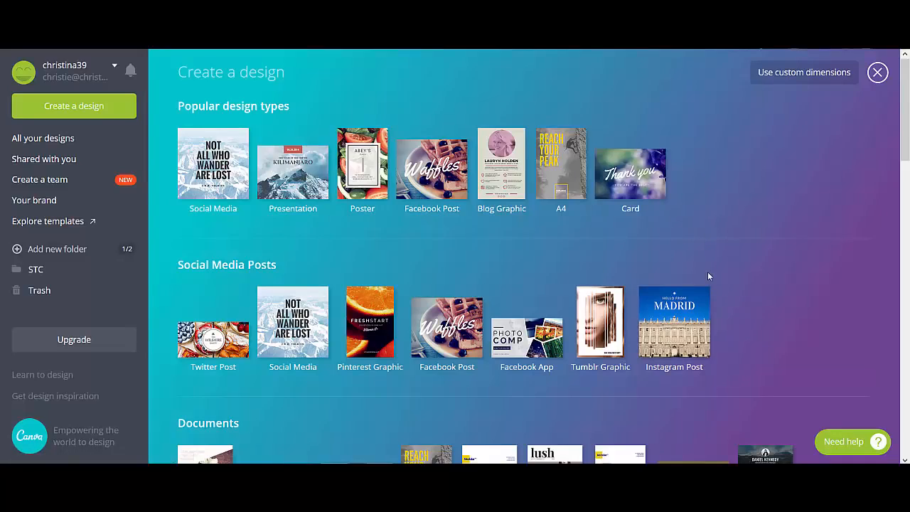
left_click(812, 74)
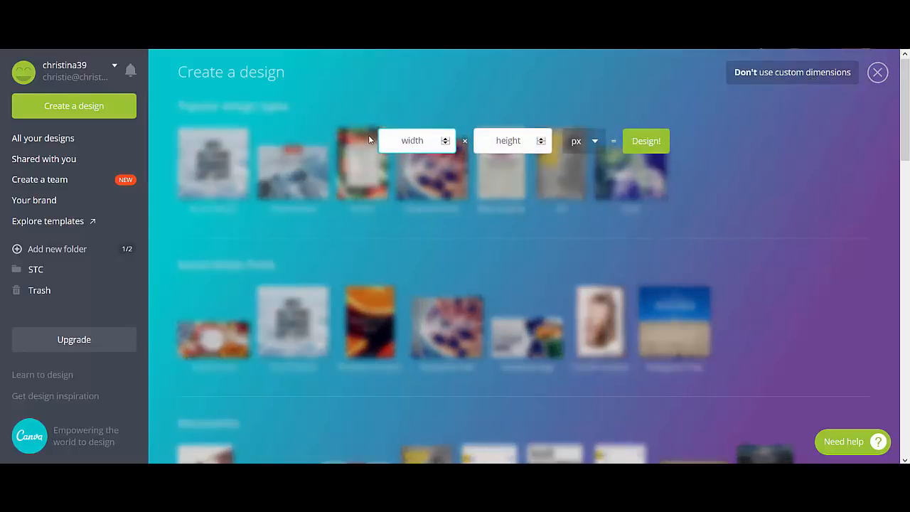
left_click(577, 142)
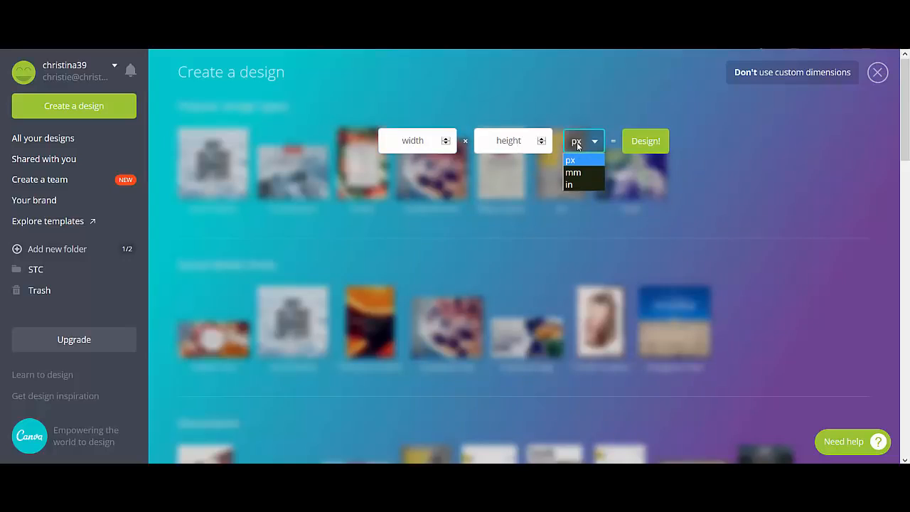
left_click(844, 207)
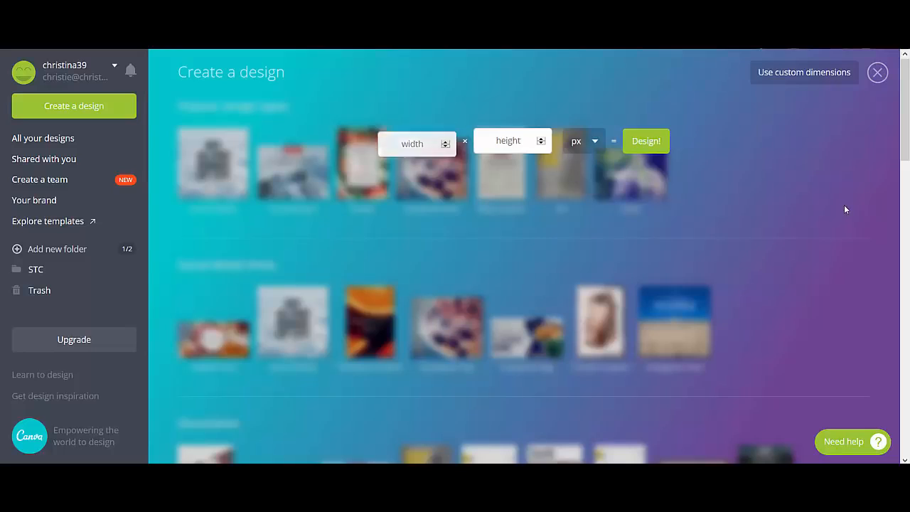
Step: Create a blank Instagram Post design
left_click(679, 323)
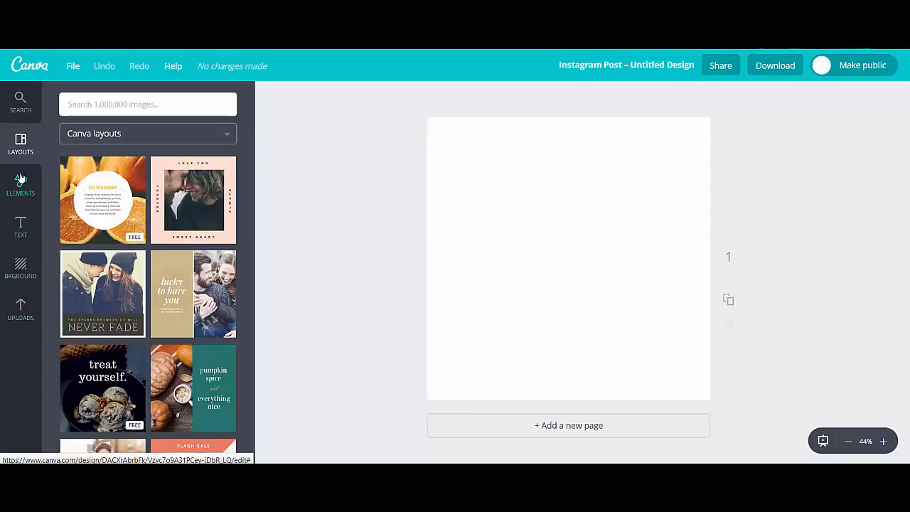
Step: Add the uploaded photo of the laughing woman in a teal jacket on white to the page
left_click(18, 313)
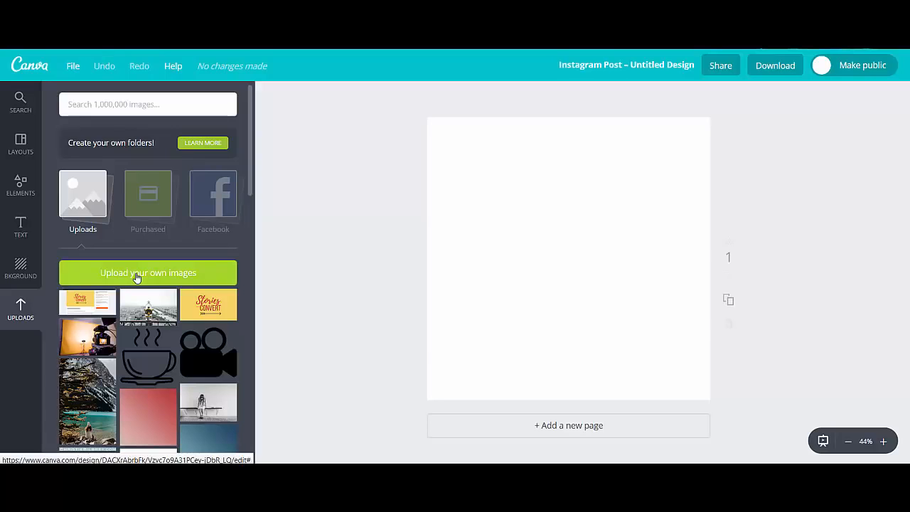
scroll(165, 312, "down", 5)
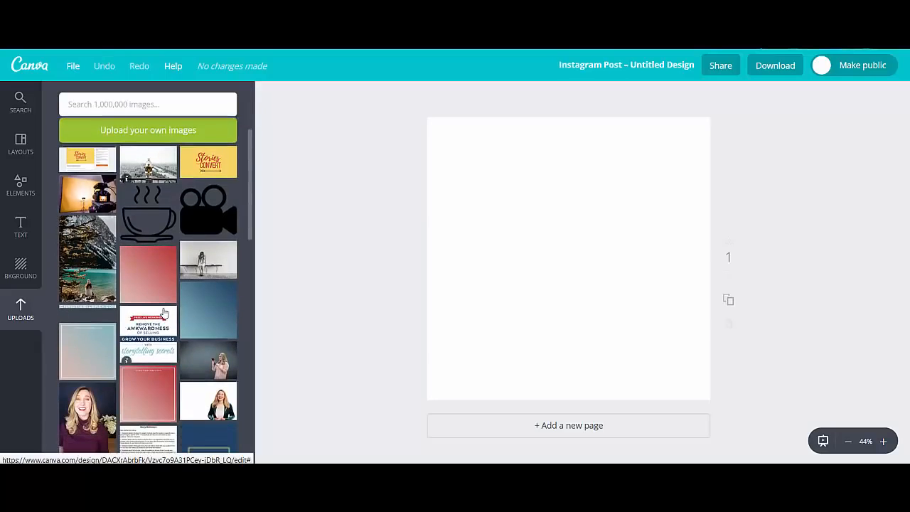
scroll(164, 313, "down", 2)
left_click(208, 258)
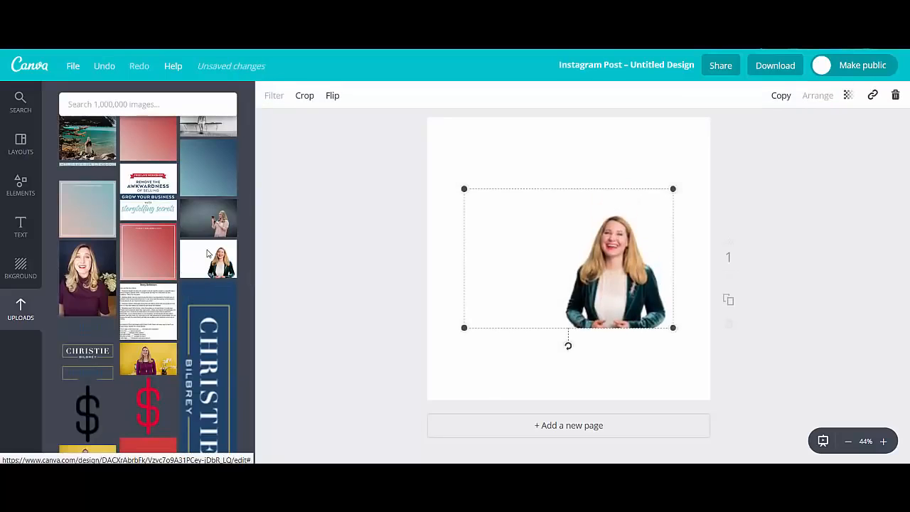
Step: Enlarge the photo beyond the page's width and align its lower edge with the bottom of the page
left_click_drag(463, 189, 417, 142)
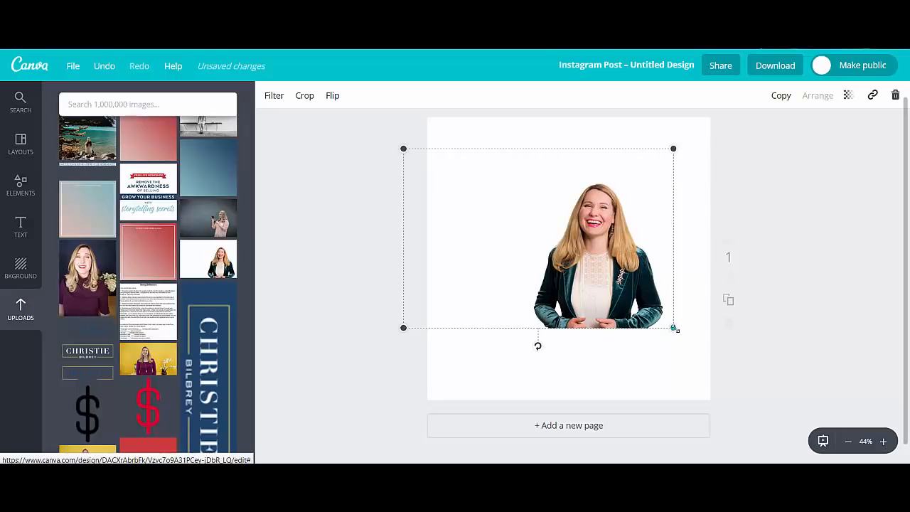
left_click_drag(673, 328, 715, 356)
left_click_drag(574, 306, 578, 353)
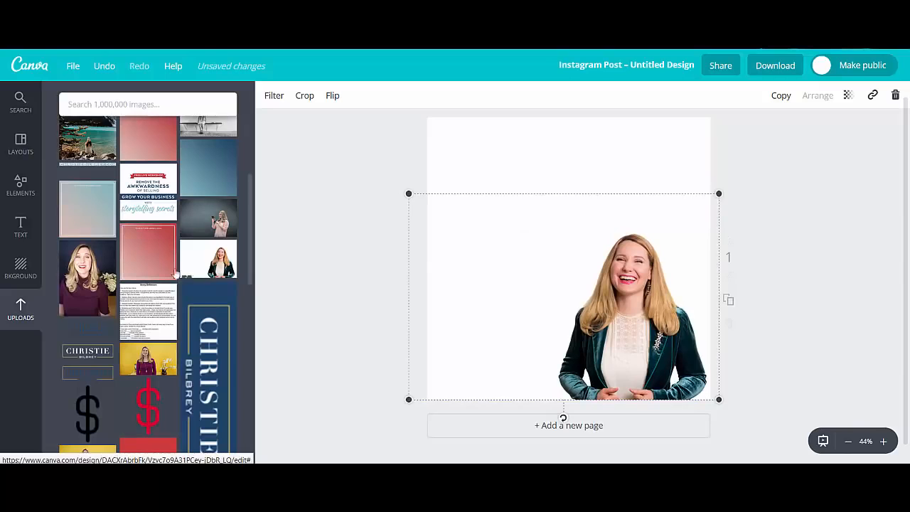
Step: Delete the photo from the page and apply the coral red default palette colour as the background
left_click(21, 270)
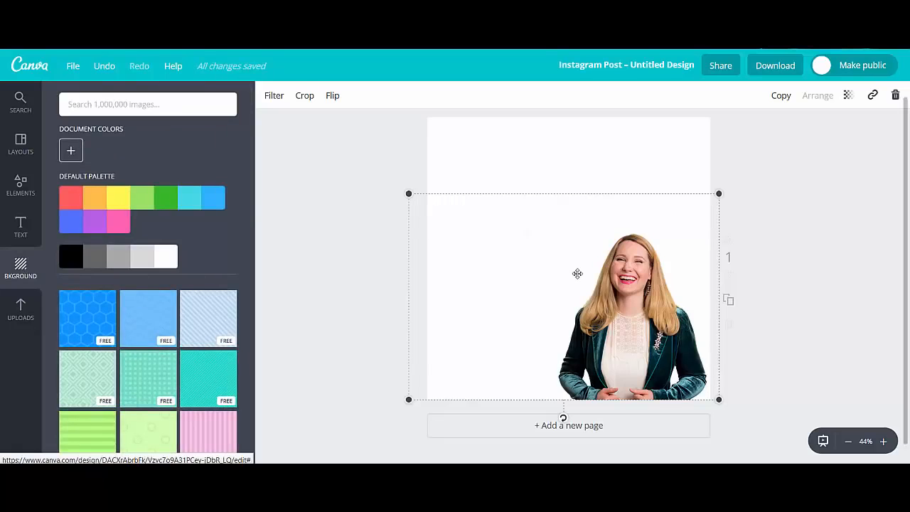
key("Delete")
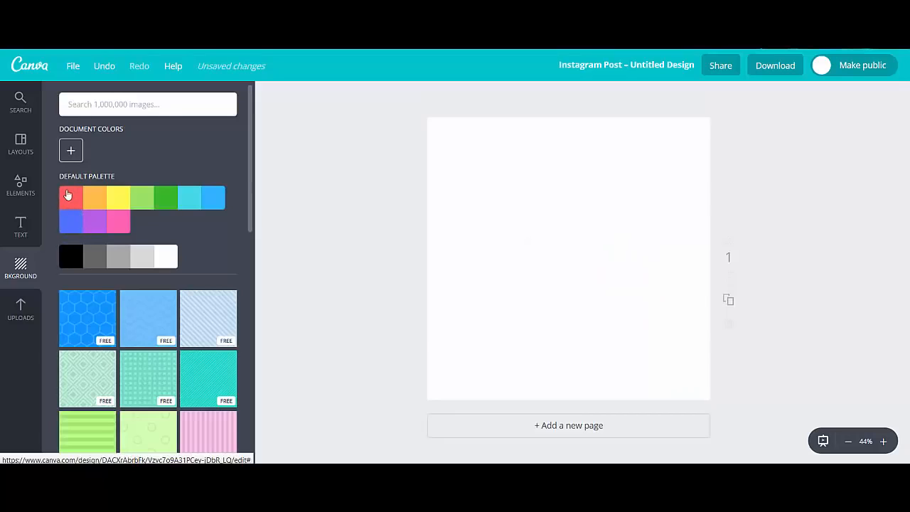
left_click(68, 195)
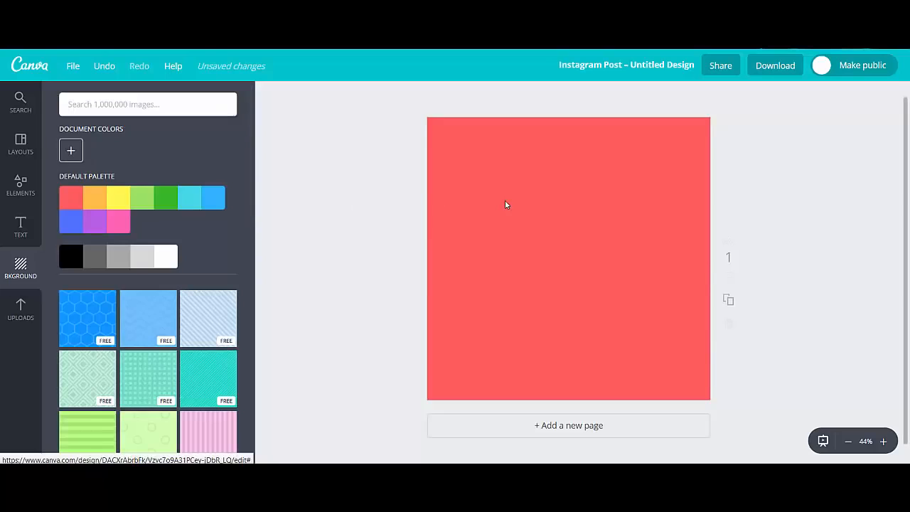
Step: Change the page background to the custom orange-red colour ff654a
left_click(71, 150)
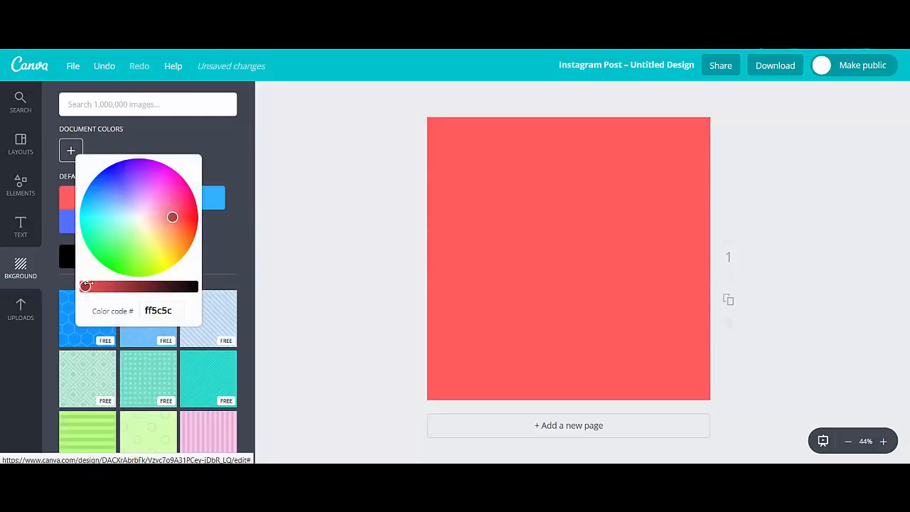
mouse_move(85, 286)
left_mouse_down()
mouse_move(154, 285)
mouse_move(84, 286)
left_mouse_up()
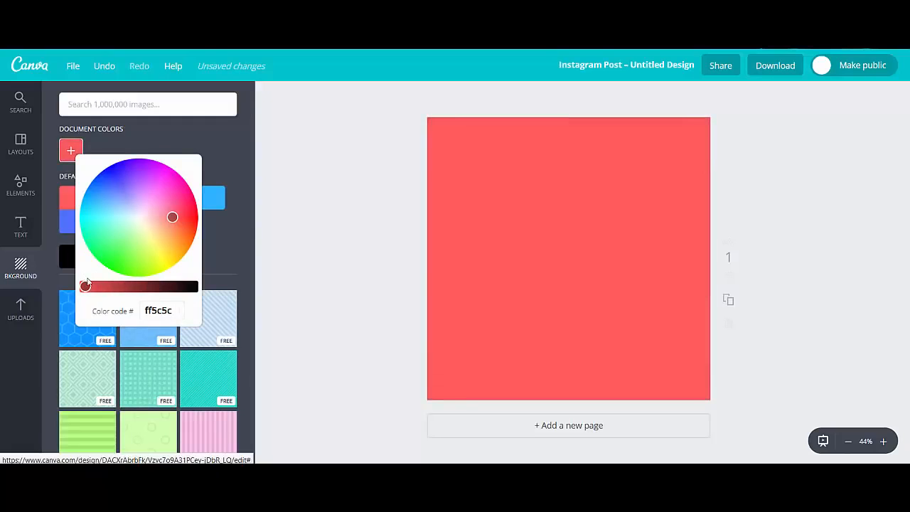
left_click(177, 310)
left_click_drag(178, 310, 135, 307)
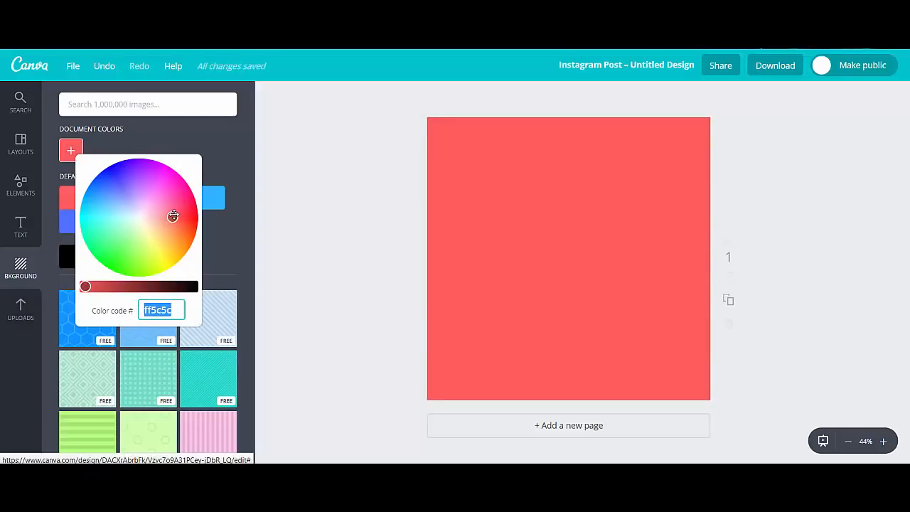
mouse_move(171, 216)
left_mouse_down()
mouse_move(188, 203)
mouse_move(185, 192)
mouse_move(123, 171)
mouse_move(89, 193)
mouse_move(97, 231)
mouse_move(164, 238)
mouse_move(197, 228)
mouse_move(175, 222)
left_mouse_up()
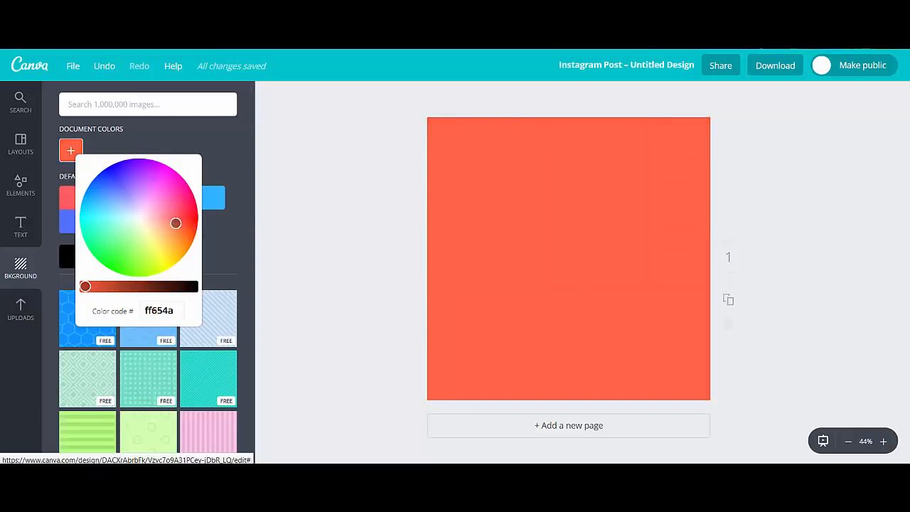
left_click(338, 218)
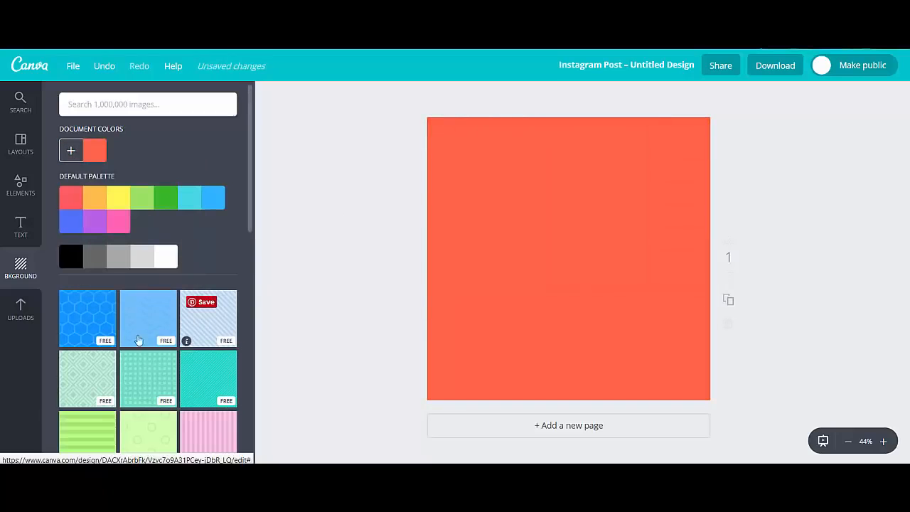
Step: Look through the free patterned backgrounds
scroll(211, 394, "down", 2)
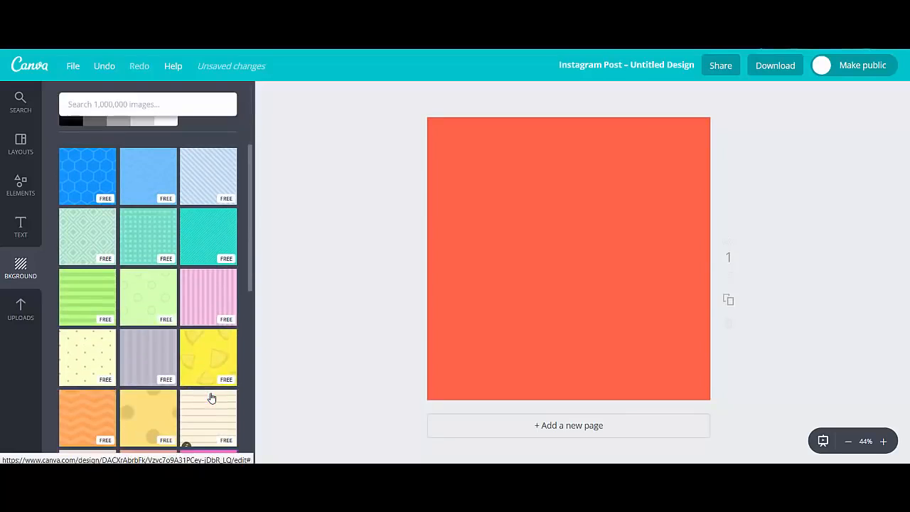
scroll(211, 398, "down", 3)
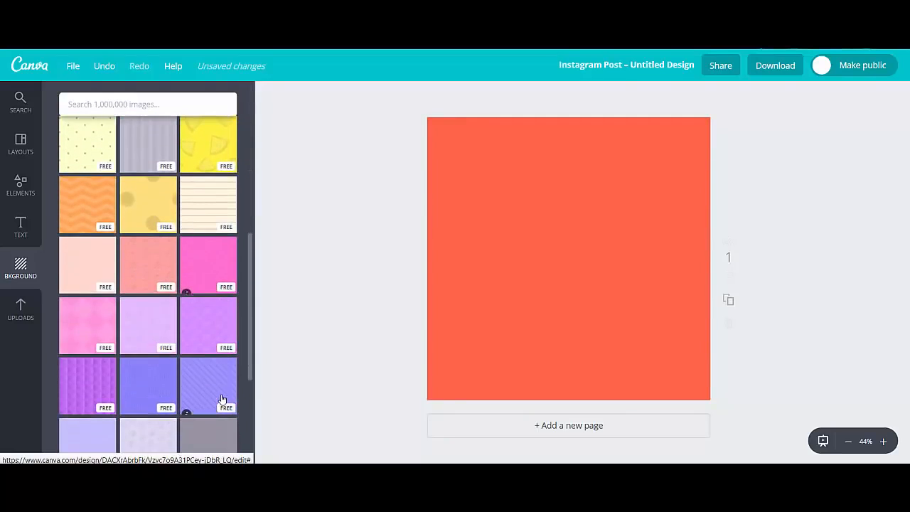
scroll(221, 394, "up", 5)
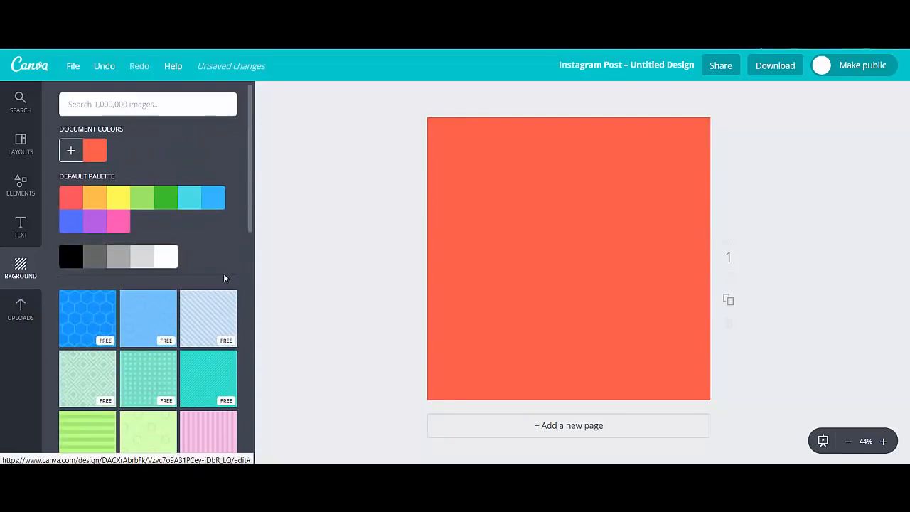
Step: Add a heading, a subheading and a body text box to the page with their default texts
left_click(22, 237)
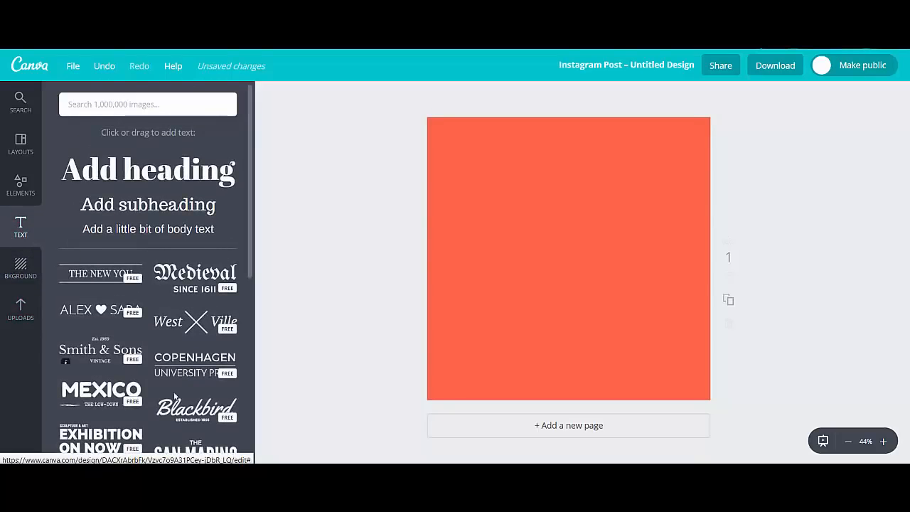
scroll(177, 356, "down", 2)
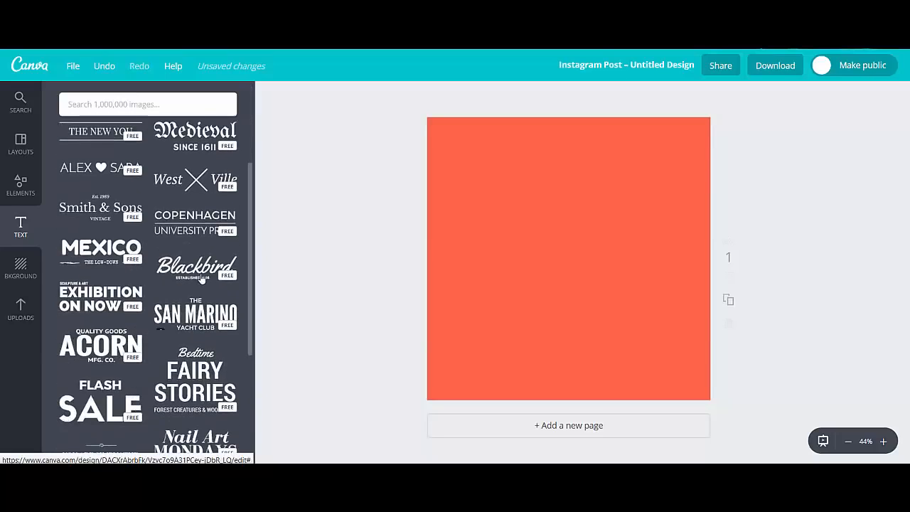
scroll(191, 328, "down", 2)
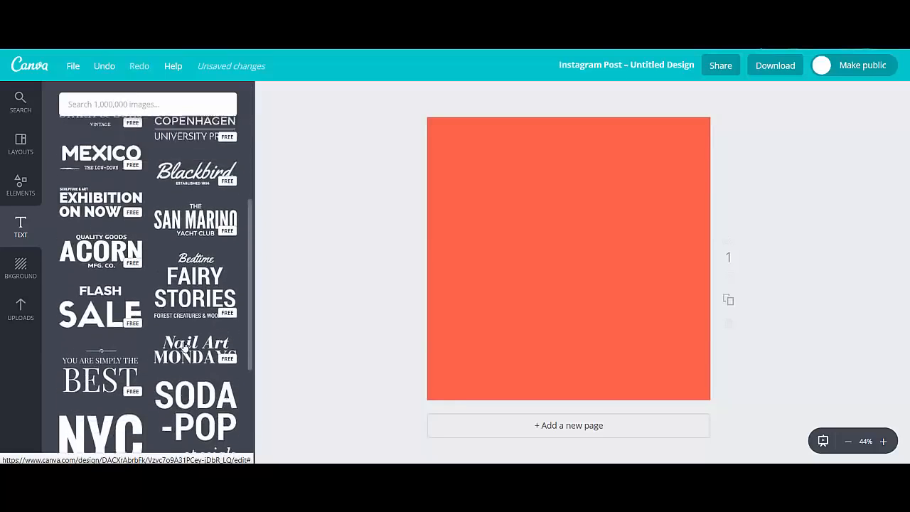
scroll(184, 346, "up", 5)
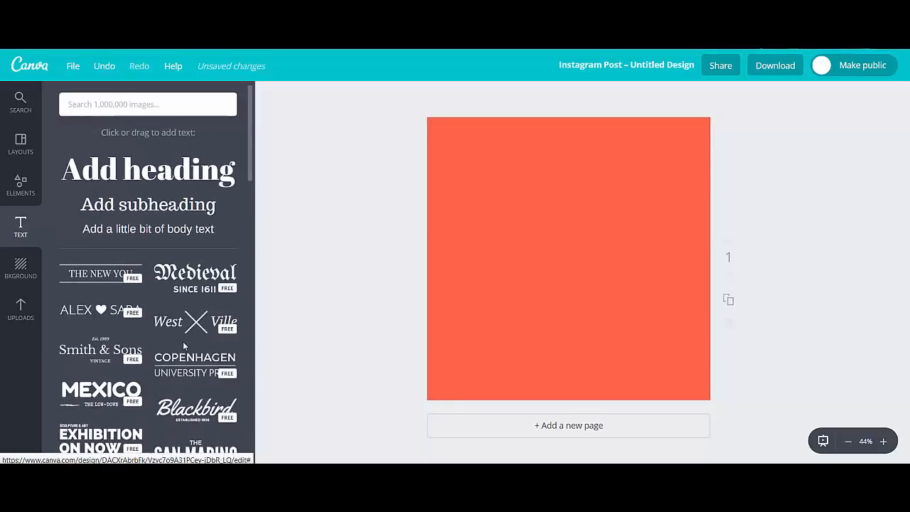
left_click(184, 179)
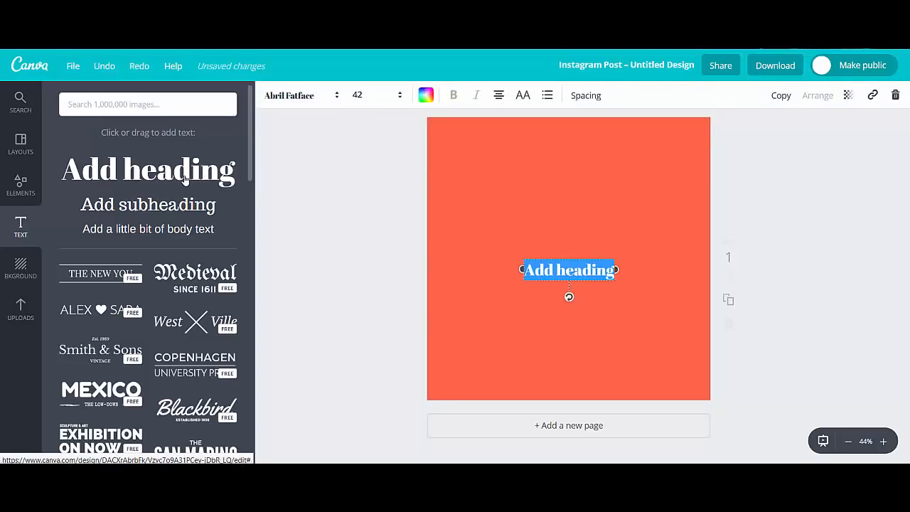
left_click(185, 204)
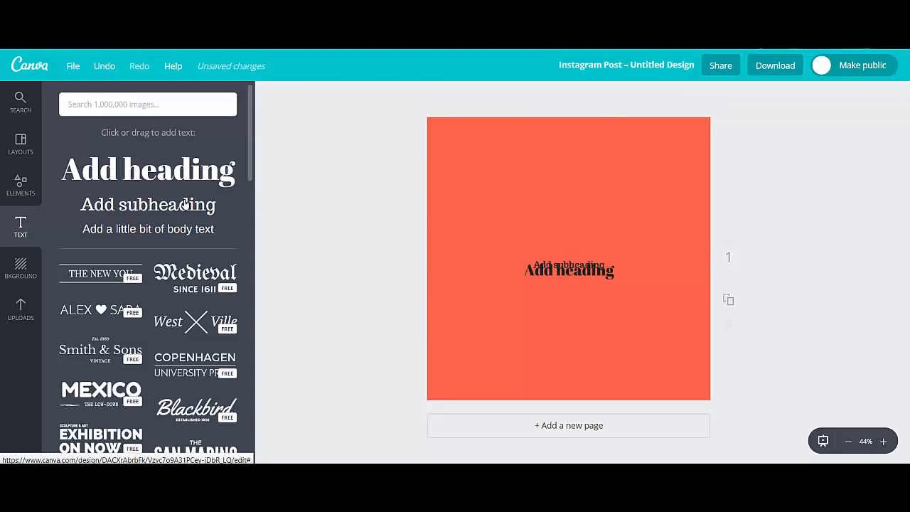
left_click(190, 230)
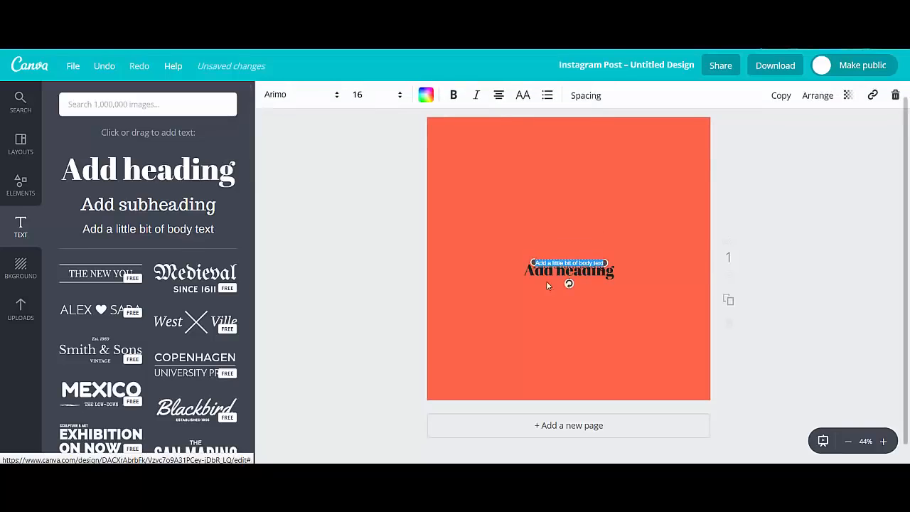
Step: Separate the overlapping texts by moving the body text near the page's top and the subheading between it and the heading
left_click_drag(560, 258, 559, 165)
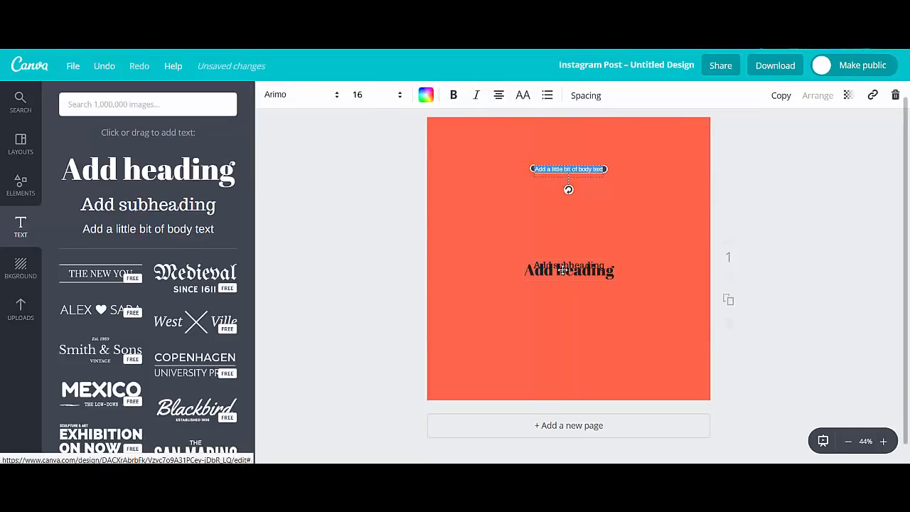
left_click_drag(560, 262, 558, 211)
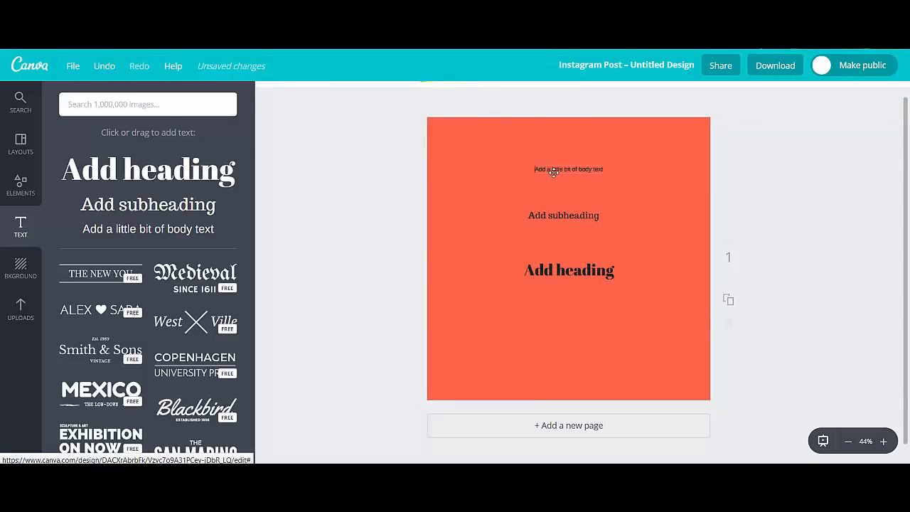
left_click(554, 171)
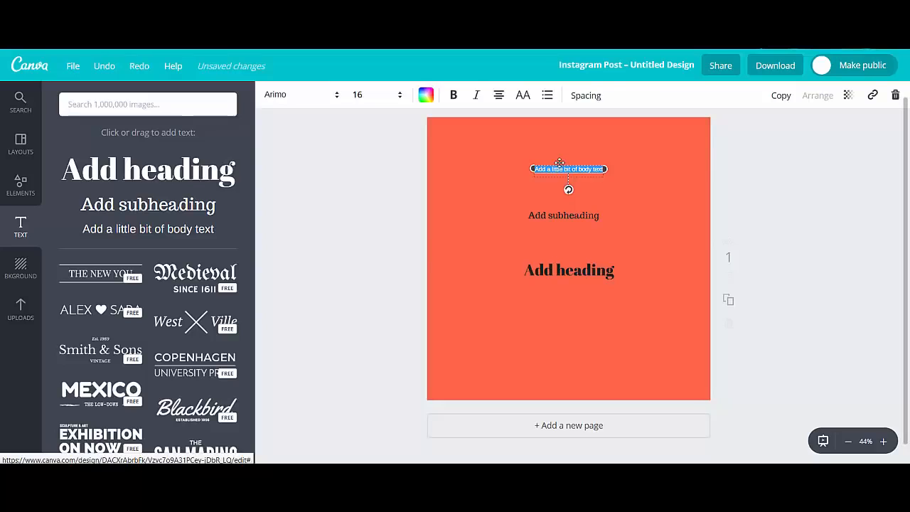
Step: Delete the body text and the subheading from the page, keeping only the heading
left_click(559, 163)
key("Delete")
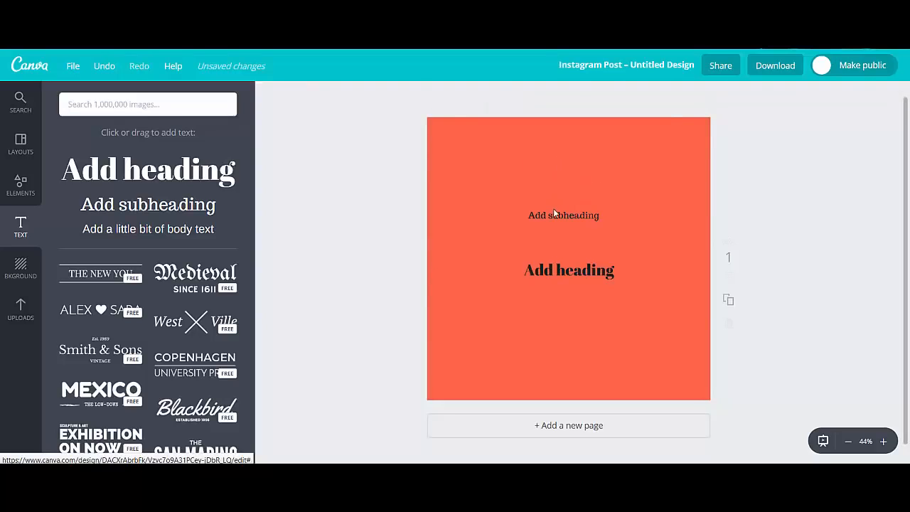
left_click(554, 215)
left_click(560, 208)
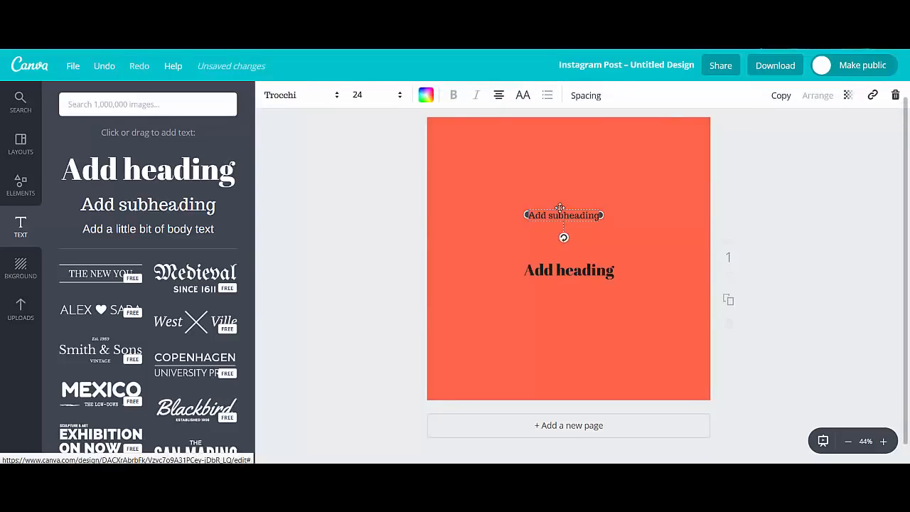
key("Delete")
Step: Replace the heading's text with "Hello!" and change its font to Bebas Neue
left_click(566, 271)
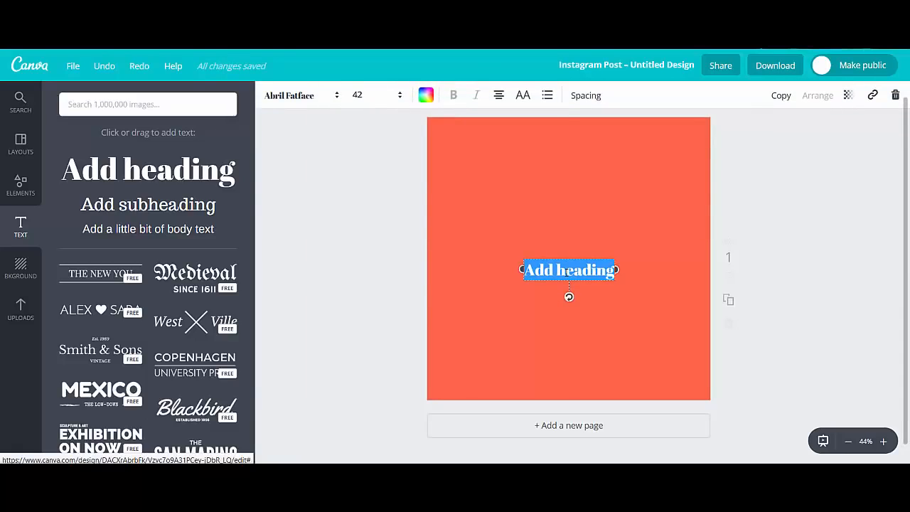
type("Hello!")
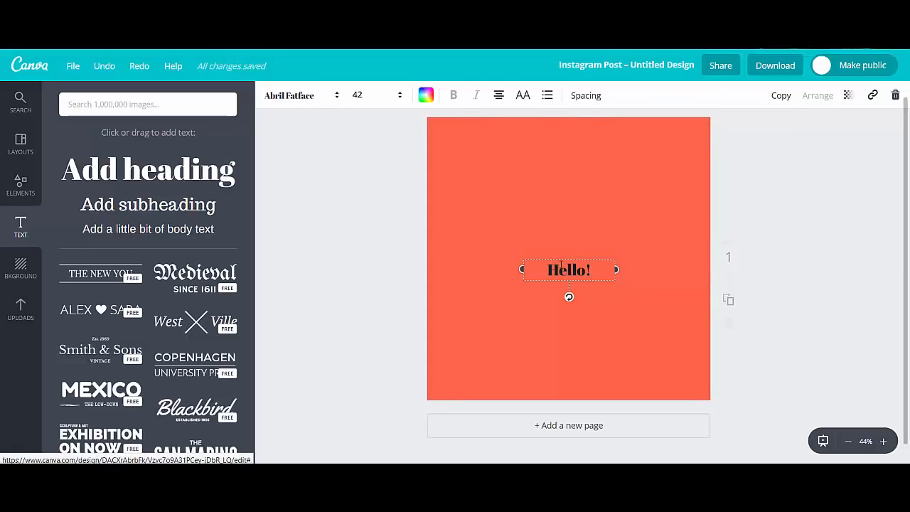
left_click(282, 98)
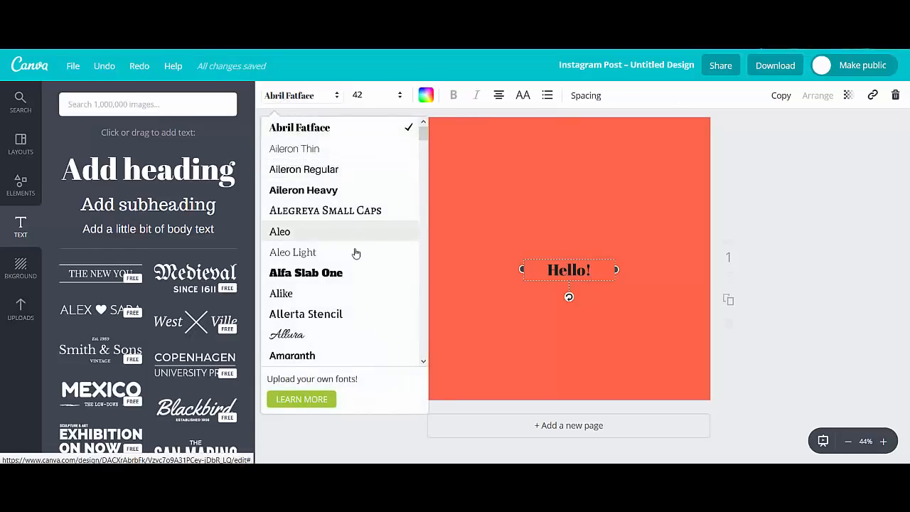
scroll(355, 254, "down", 8)
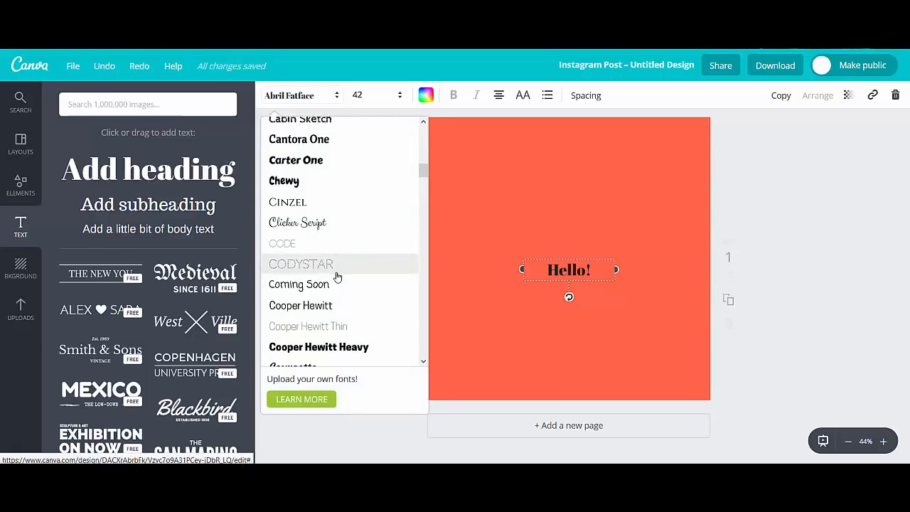
scroll(337, 277, "up", 5)
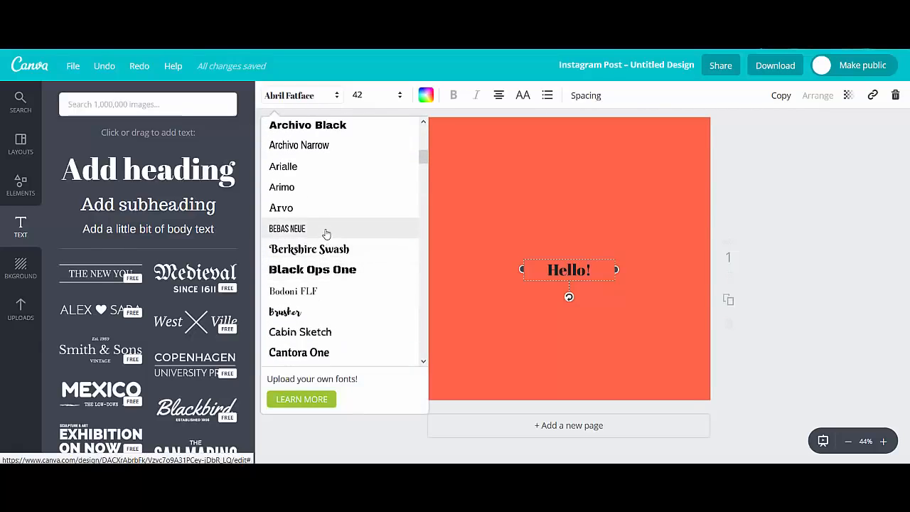
left_click(325, 230)
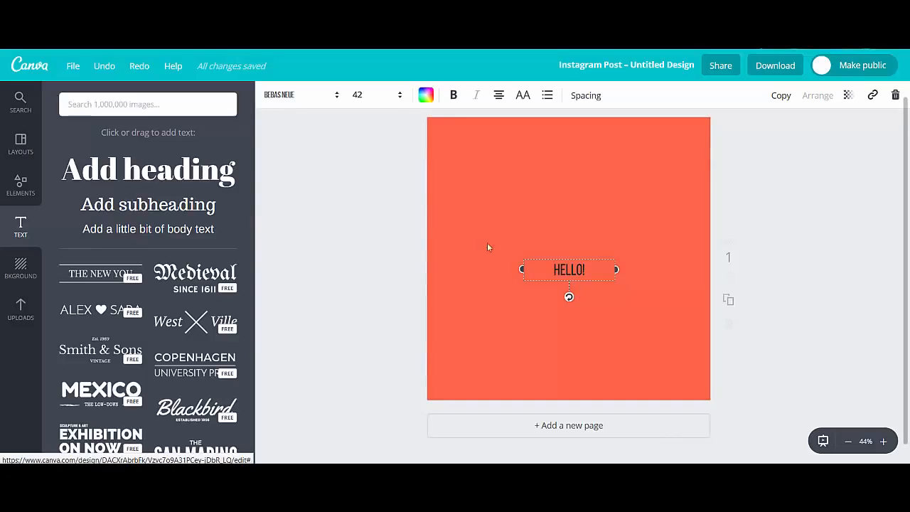
Step: Set the Hello! text's font size to 250 and move it up to the middle of the page
left_click(361, 98)
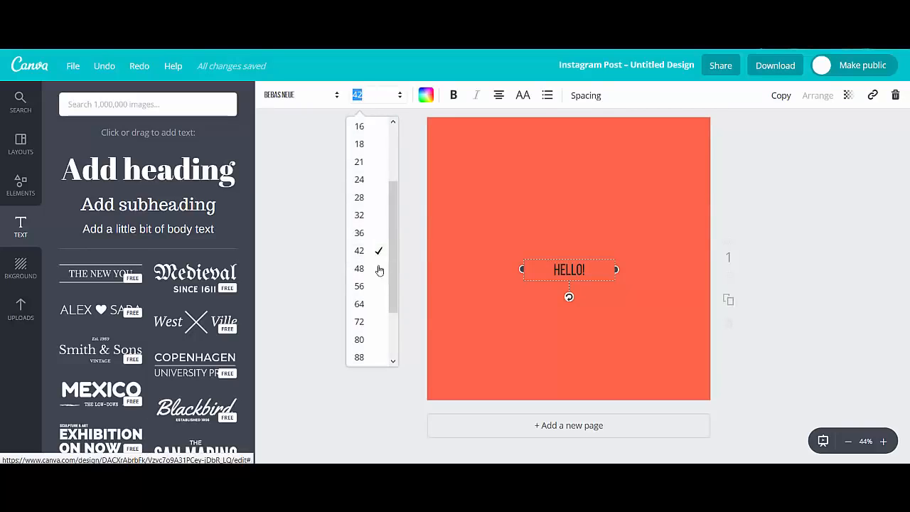
scroll(381, 304, "down", 2)
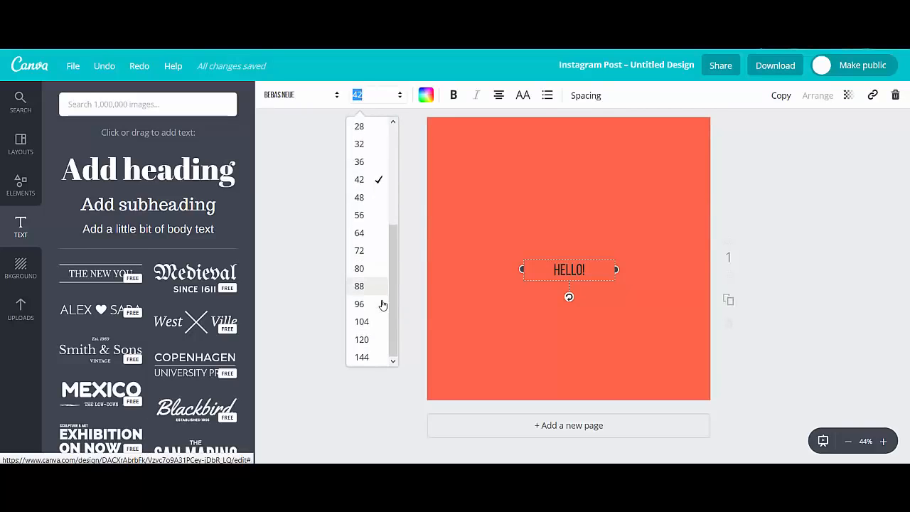
left_click(368, 361)
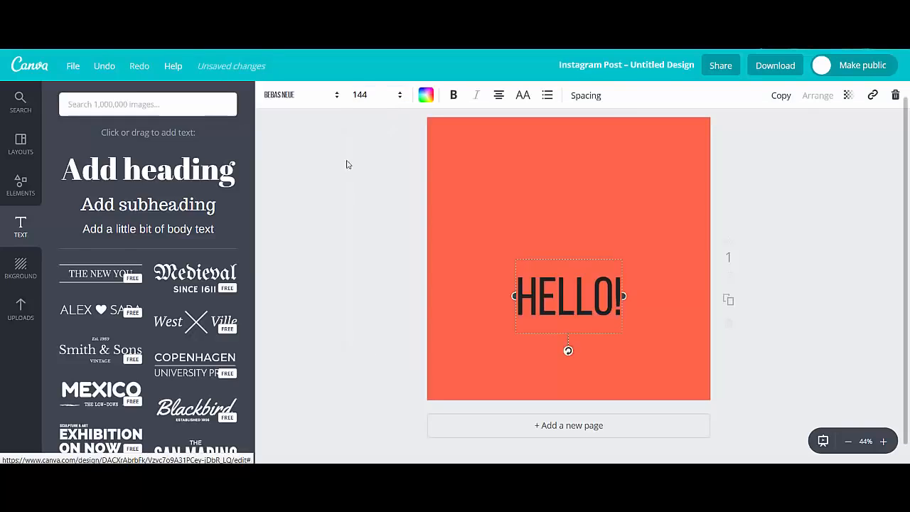
left_click(360, 97)
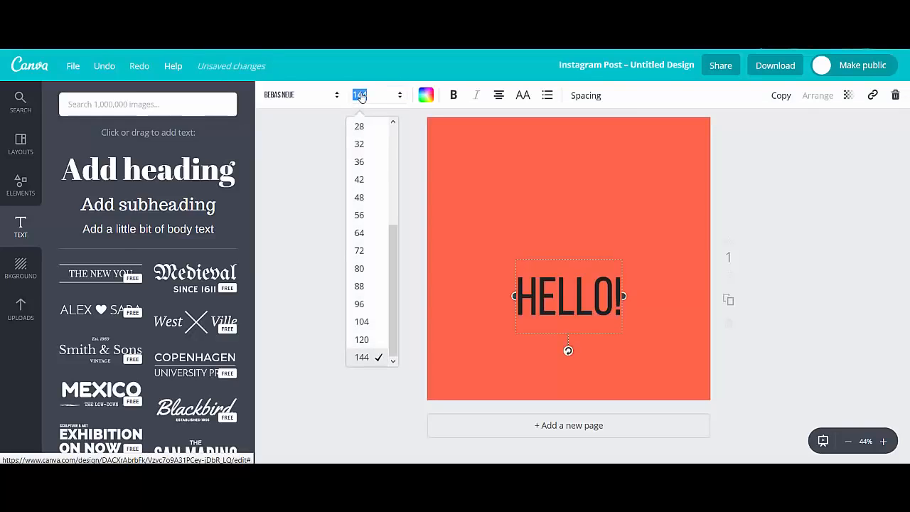
type("250")
key("Return")
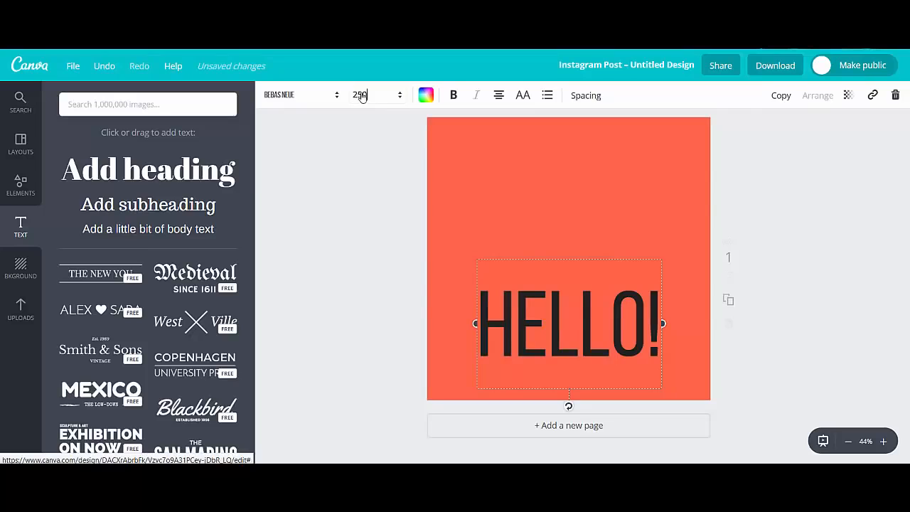
left_click_drag(542, 258, 544, 196)
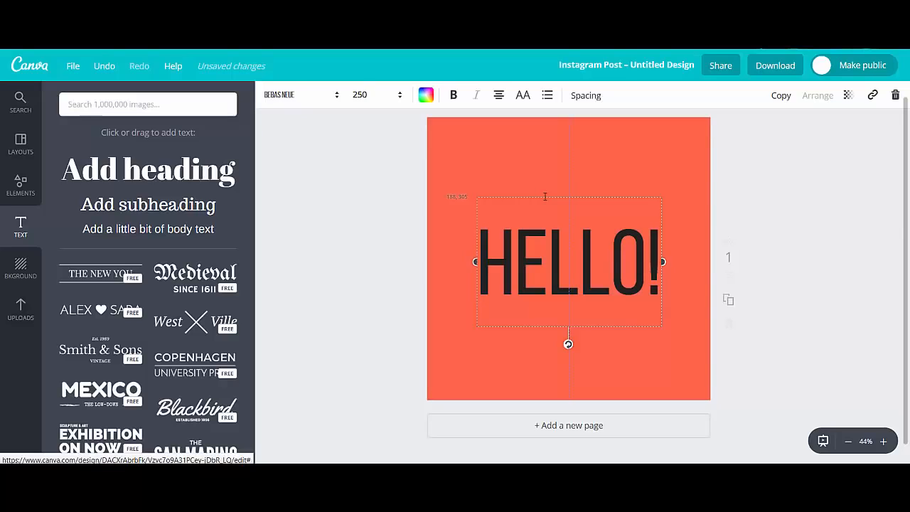
mouse_move(544, 197)
left_mouse_down()
mouse_move(544, 217)
mouse_move(552, 196)
mouse_move(542, 194)
left_mouse_up()
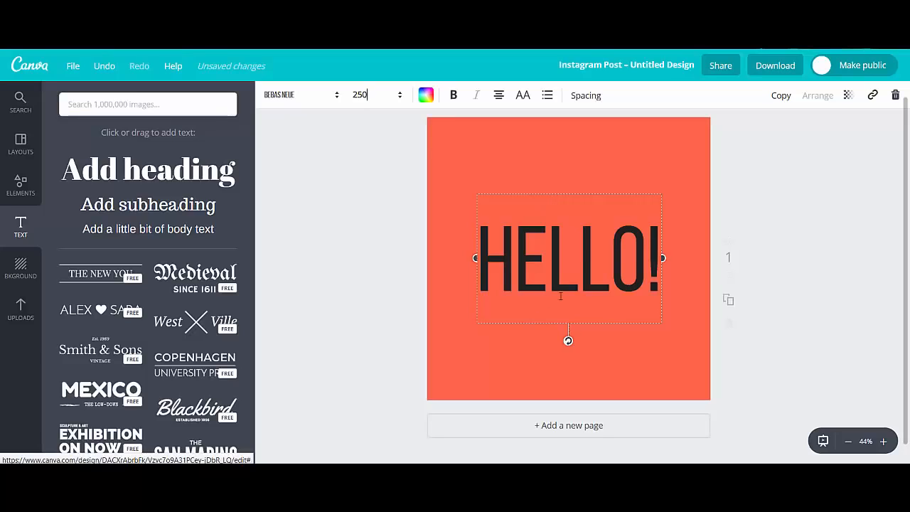
Step: Colour the Hello! text with the custom bright yellow fff523
left_click(425, 96)
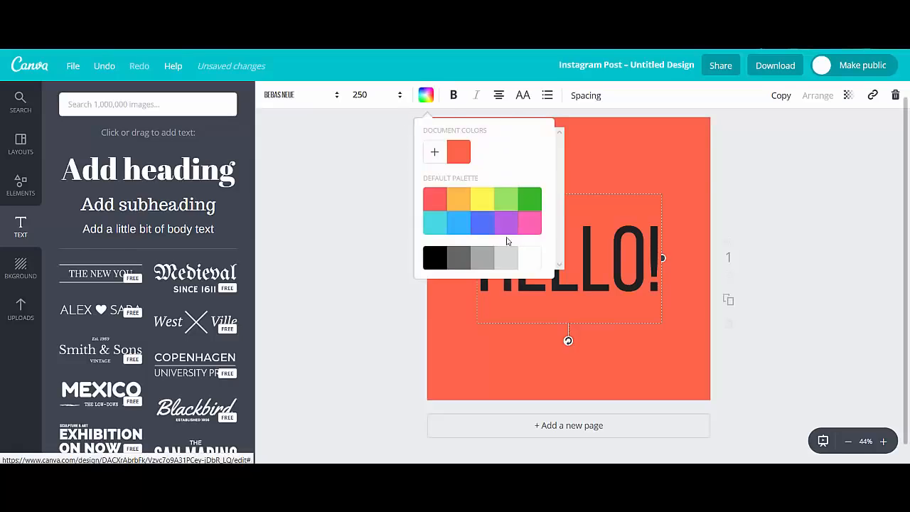
left_click(482, 206)
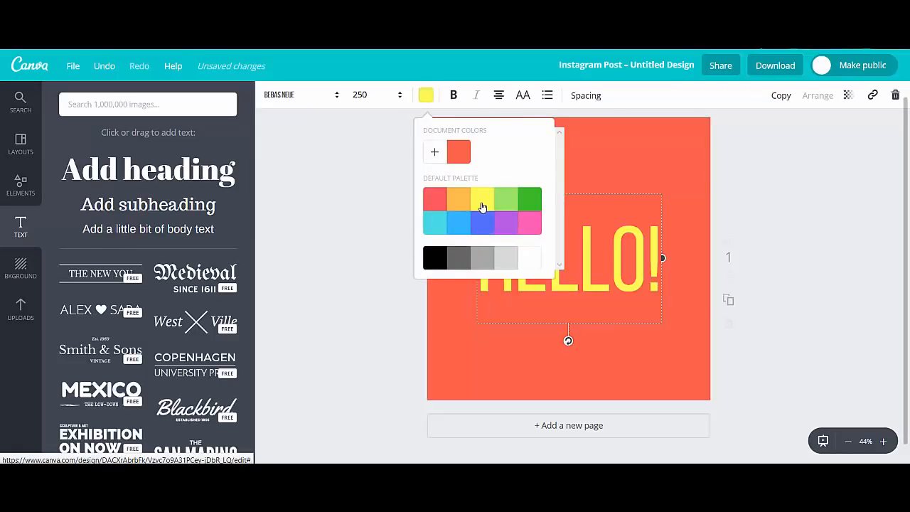
left_click(432, 153)
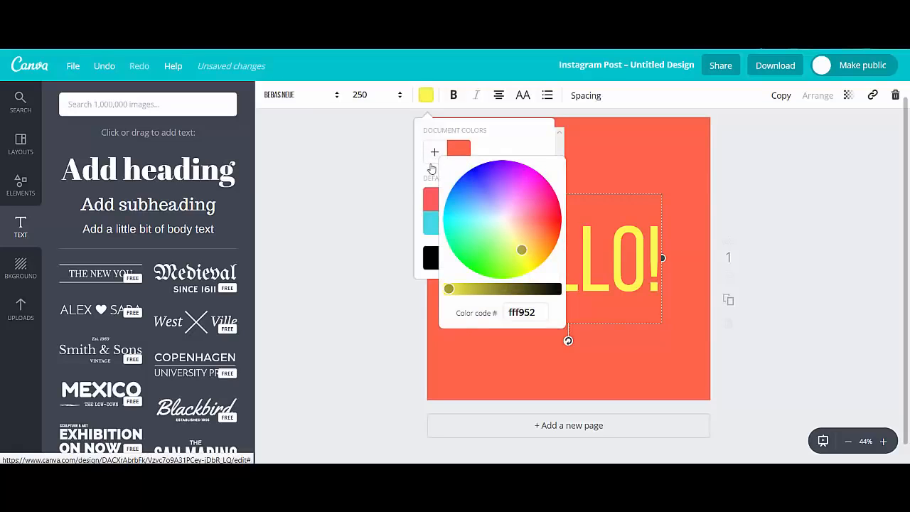
left_click_drag(511, 253, 527, 257)
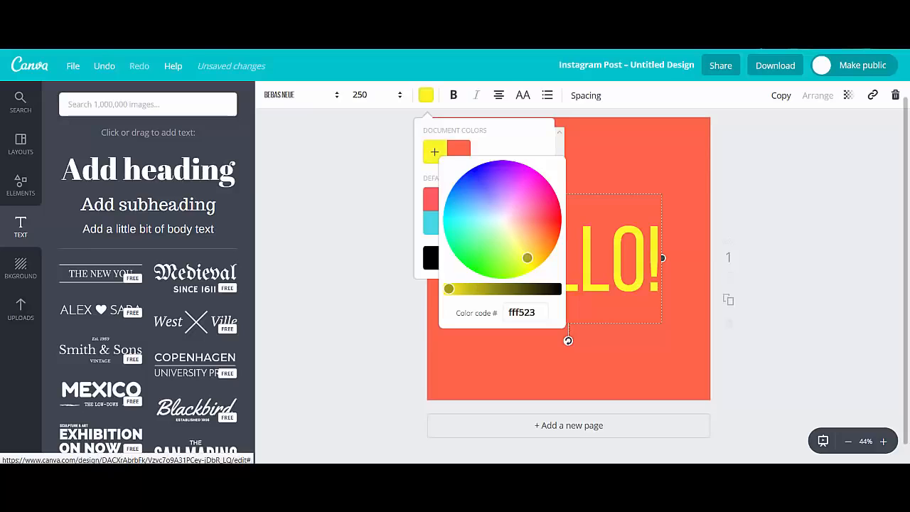
left_click(662, 173)
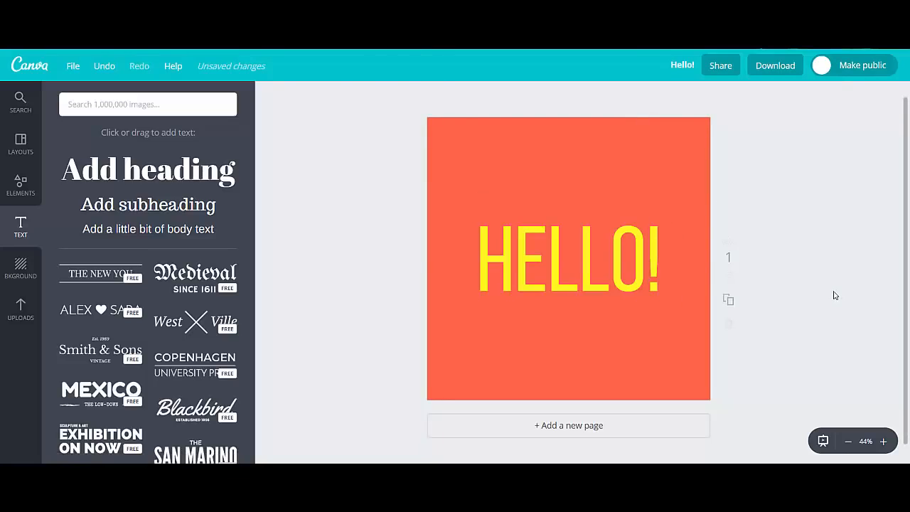
Step: Set the letter spacing of the Hello! text to 10
left_click(593, 257)
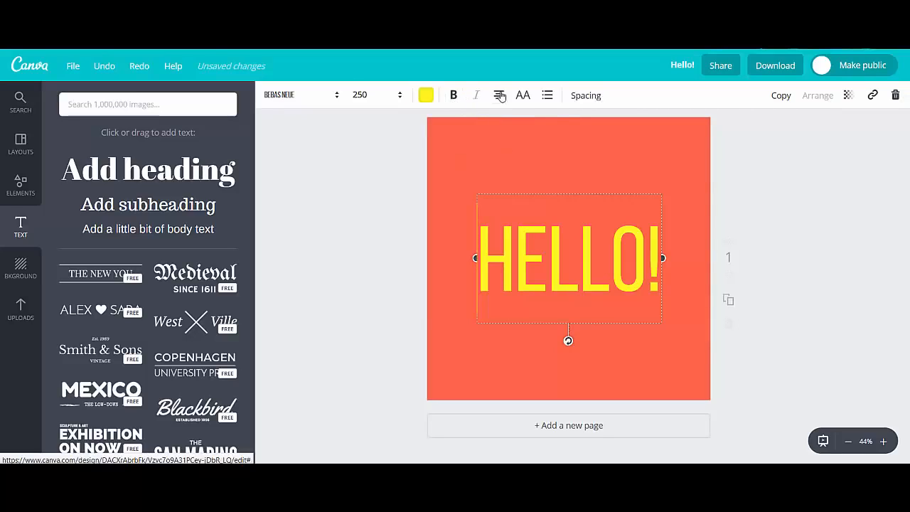
left_click(499, 95)
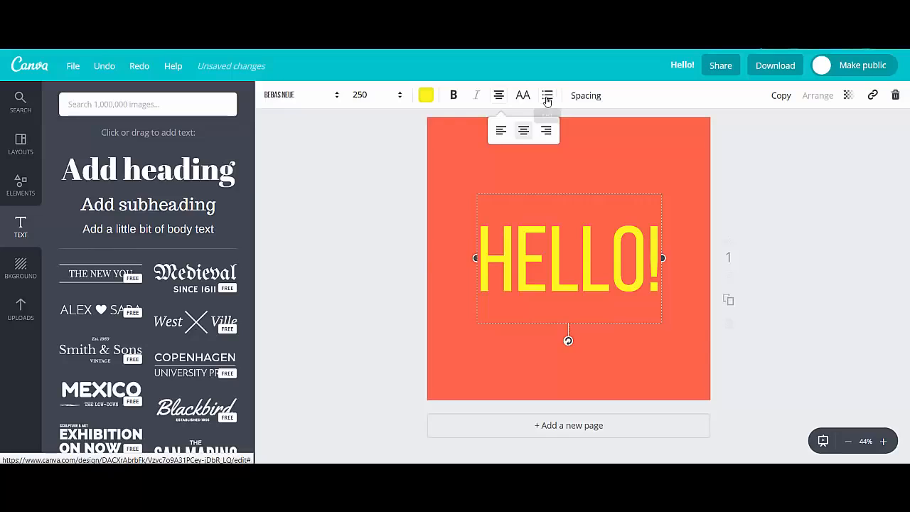
left_click(574, 97)
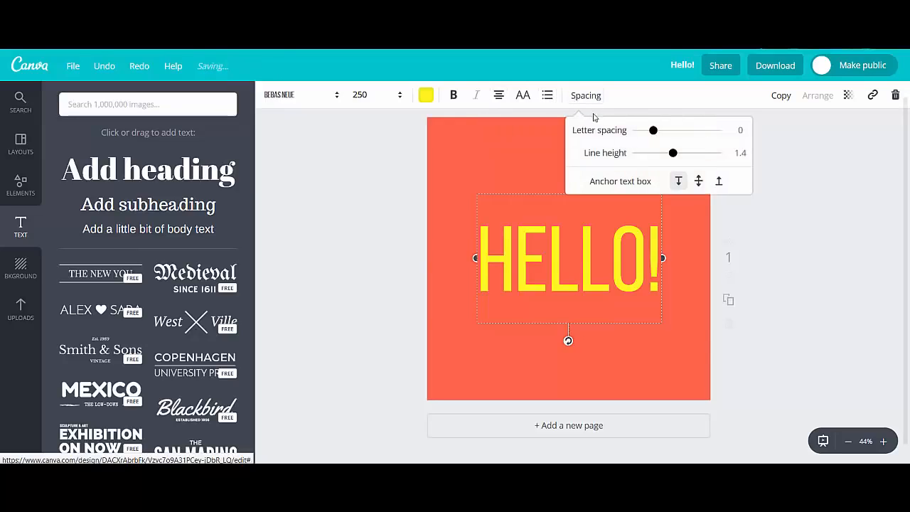
mouse_move(649, 130)
left_mouse_down()
mouse_move(665, 130)
mouse_move(645, 130)
left_mouse_up()
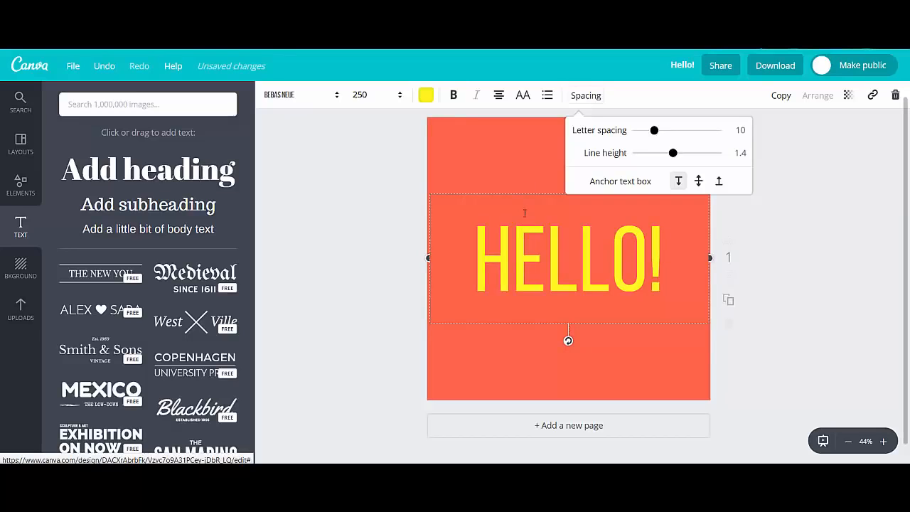
left_click(804, 244)
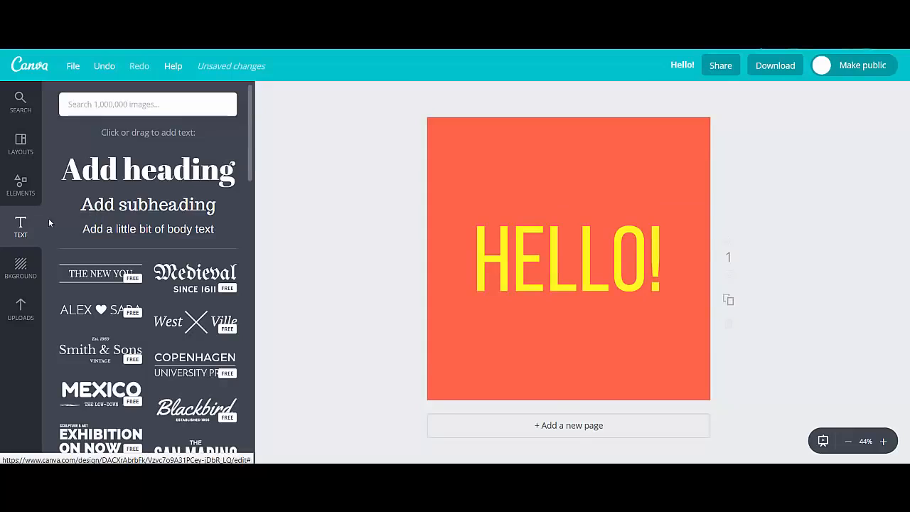
Step: Add the free aerial photo of an autumn forest to the page and shrink it towards its lower-right corner
left_click(20, 186)
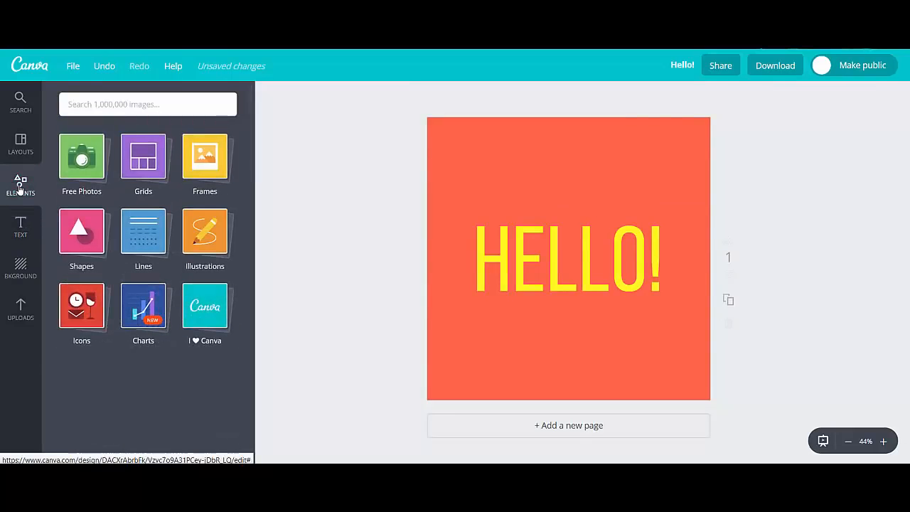
left_click(78, 169)
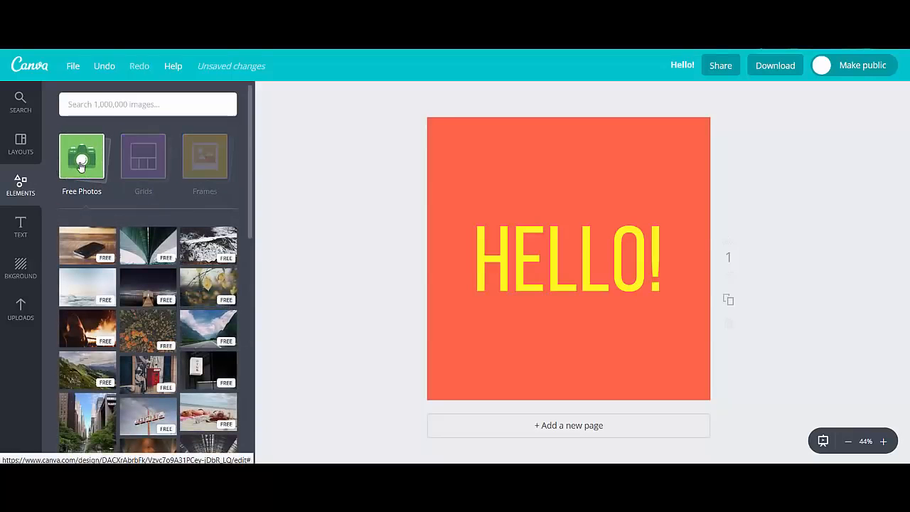
left_click(99, 104)
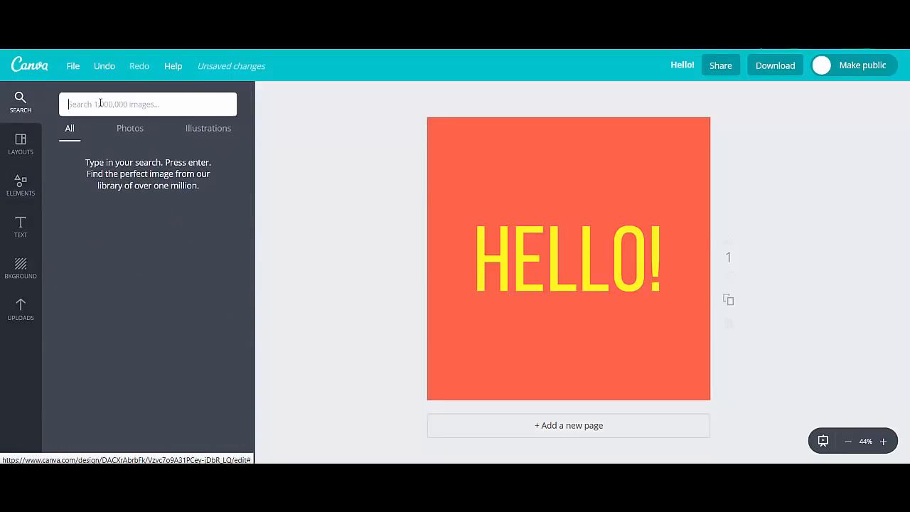
left_click(137, 129)
left_click(25, 183)
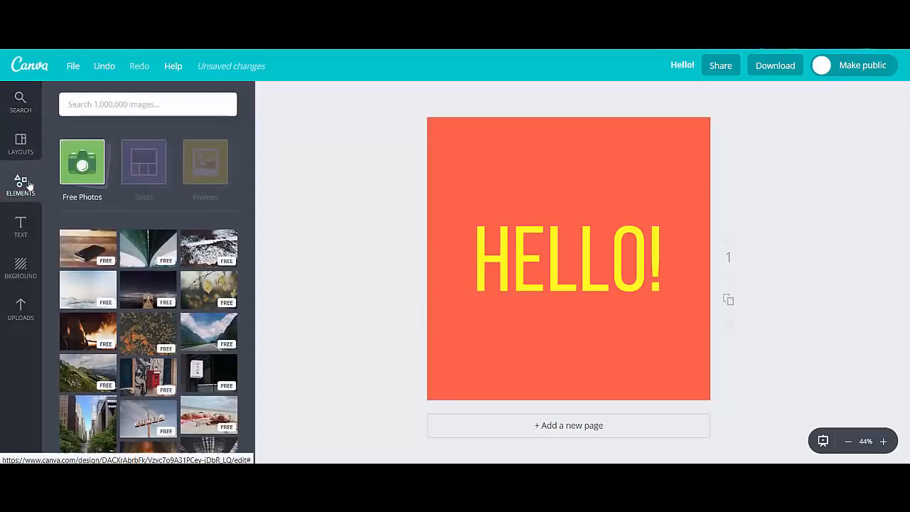
left_click(84, 169)
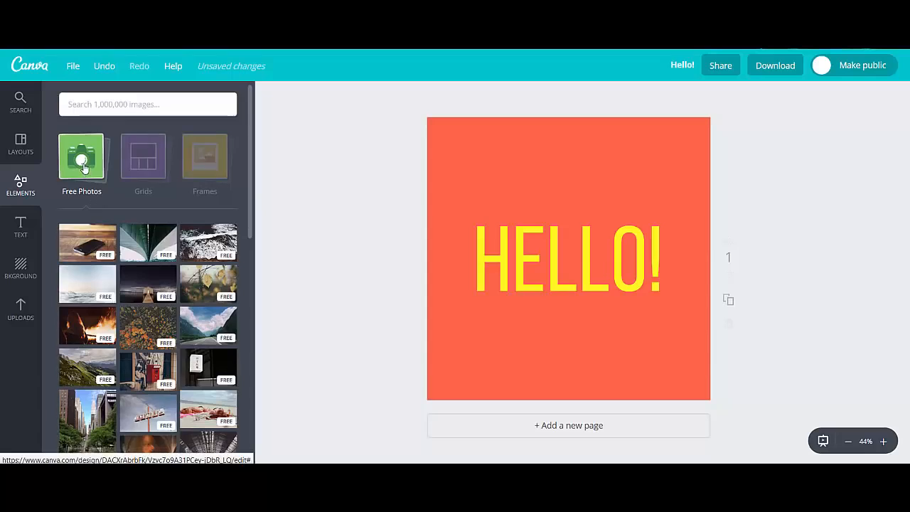
left_click(84, 168)
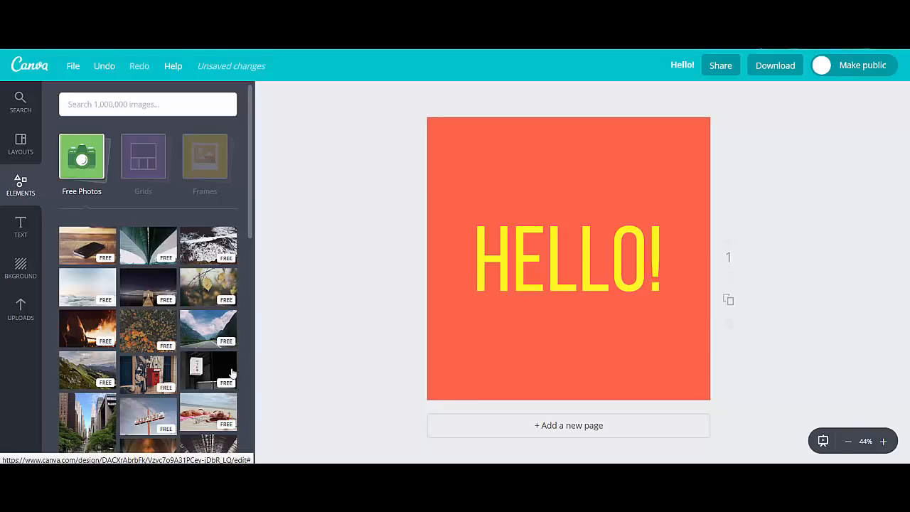
scroll(174, 356, "down", 5)
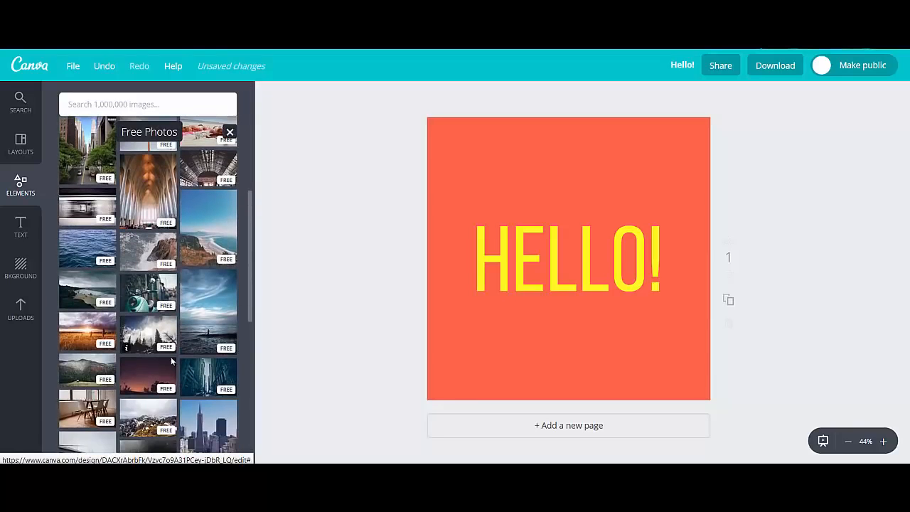
scroll(160, 399, "up", 5)
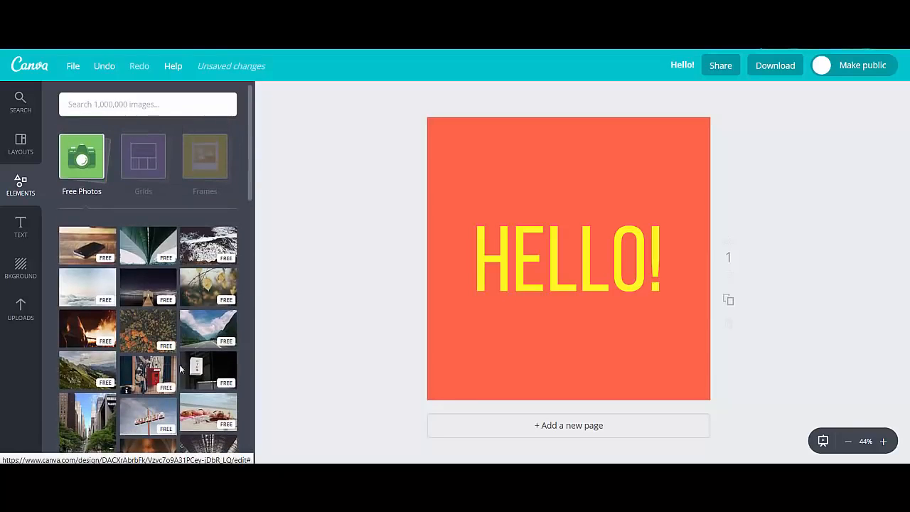
left_click(143, 331)
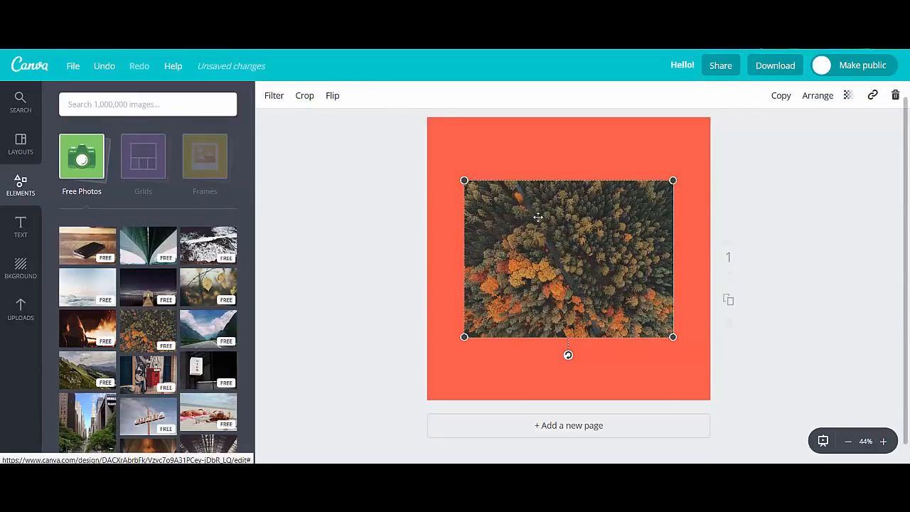
left_click_drag(464, 180, 512, 215)
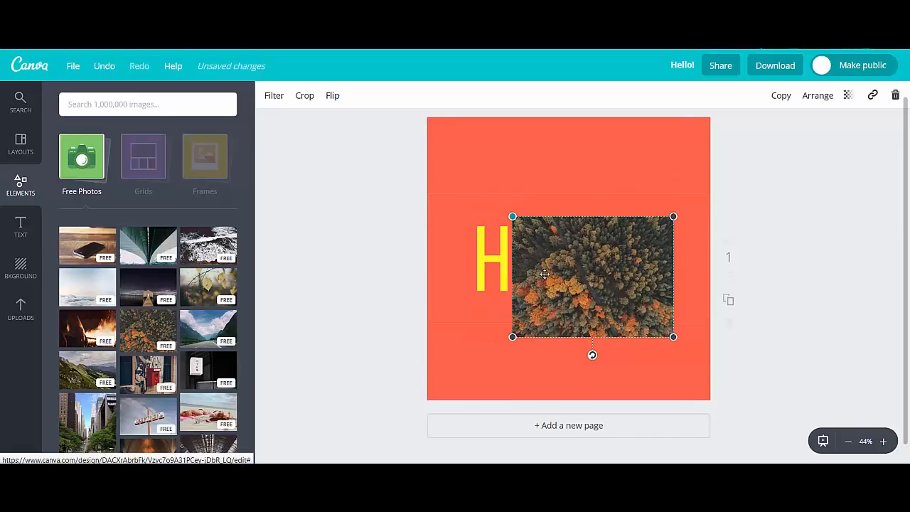
Step: Move the forest photo further towards the page's lower-right corner and send it behind the Hello! text
left_click_drag(578, 292, 595, 317)
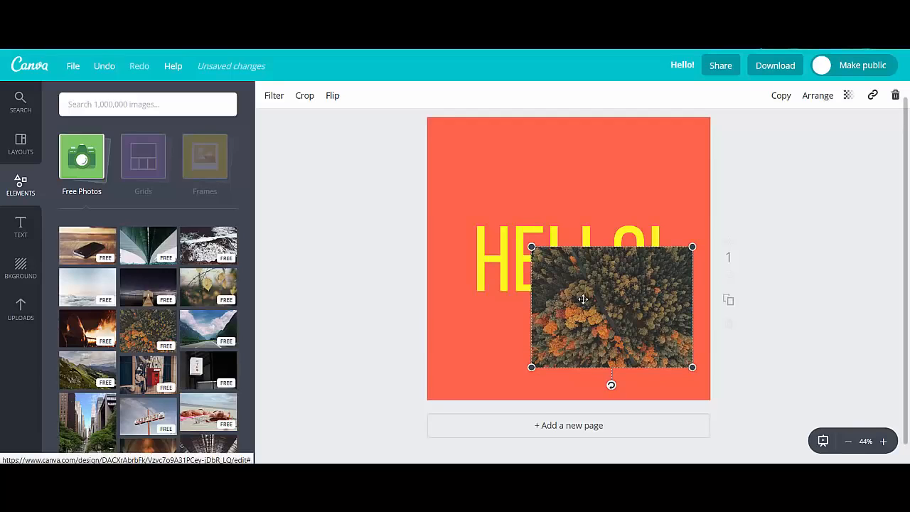
left_click(820, 97)
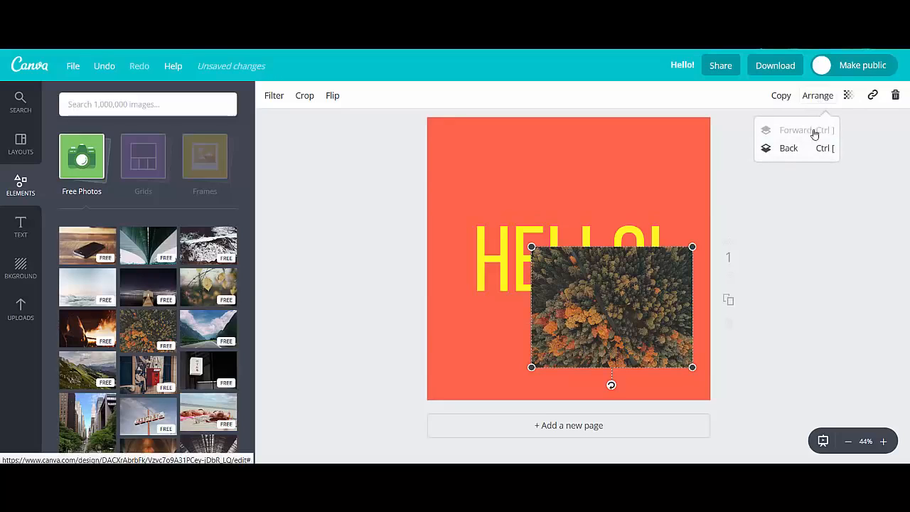
left_click(787, 148)
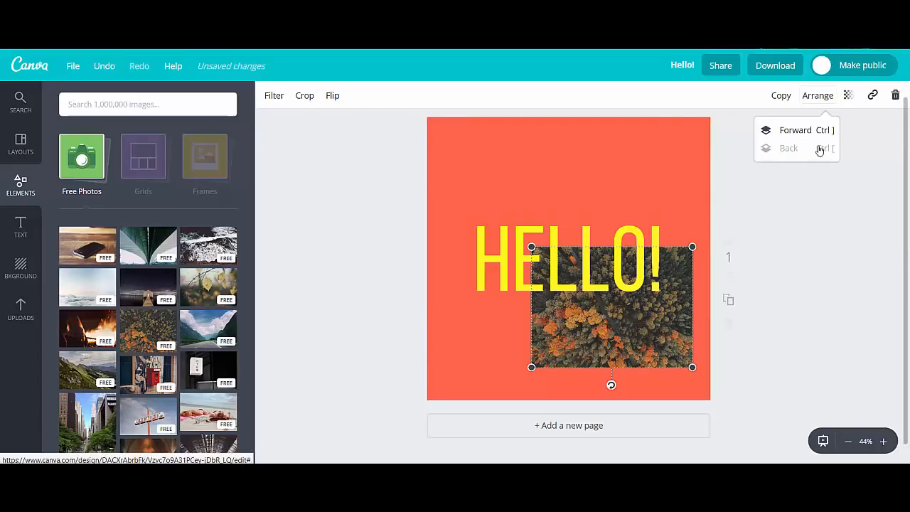
Step: Make the forest photo partly transparent so the coral background shows through it, and deselect it
left_click(850, 96)
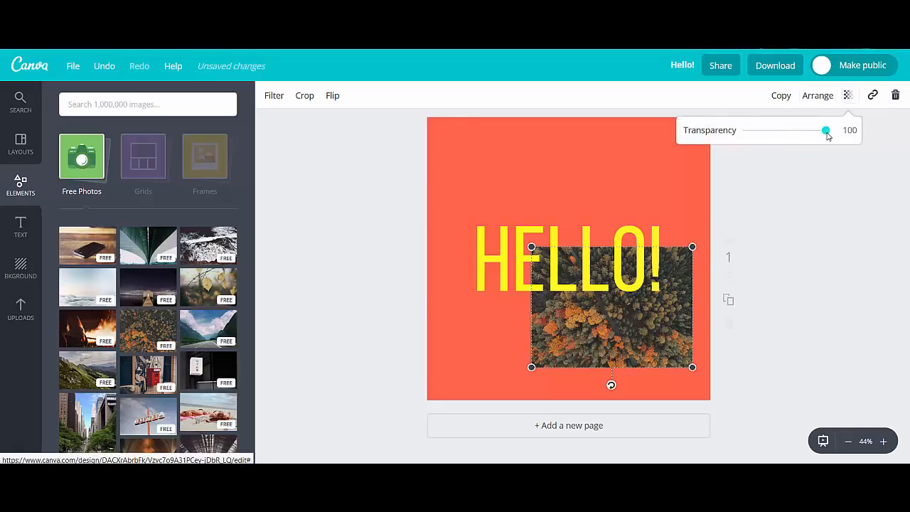
left_click_drag(827, 136, 793, 144)
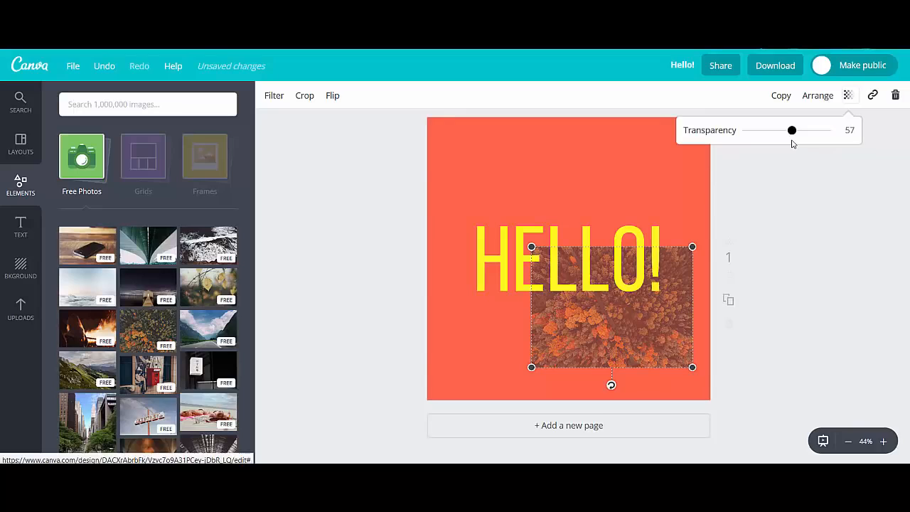
left_click_drag(790, 134, 802, 135)
left_click(830, 209)
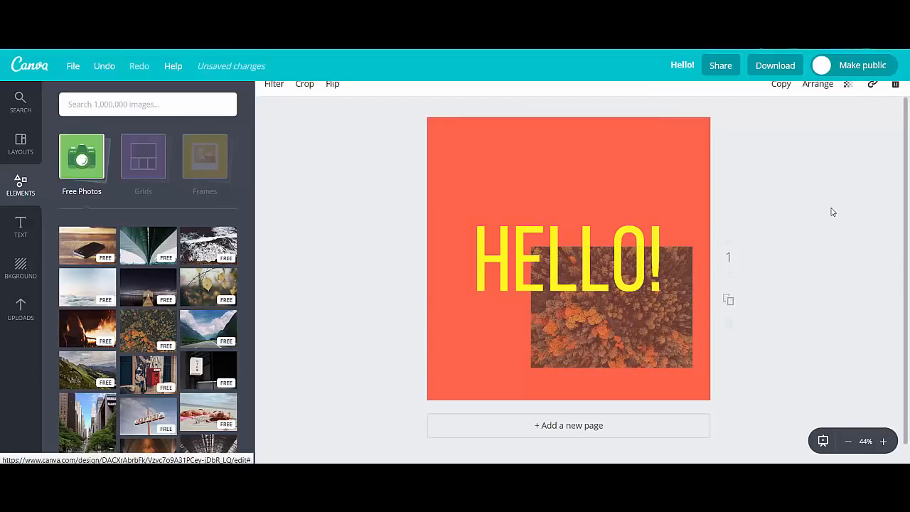
Step: Add the free square shape and resize it into a wide rectangle that covers the whole Hello! text
left_click(235, 121)
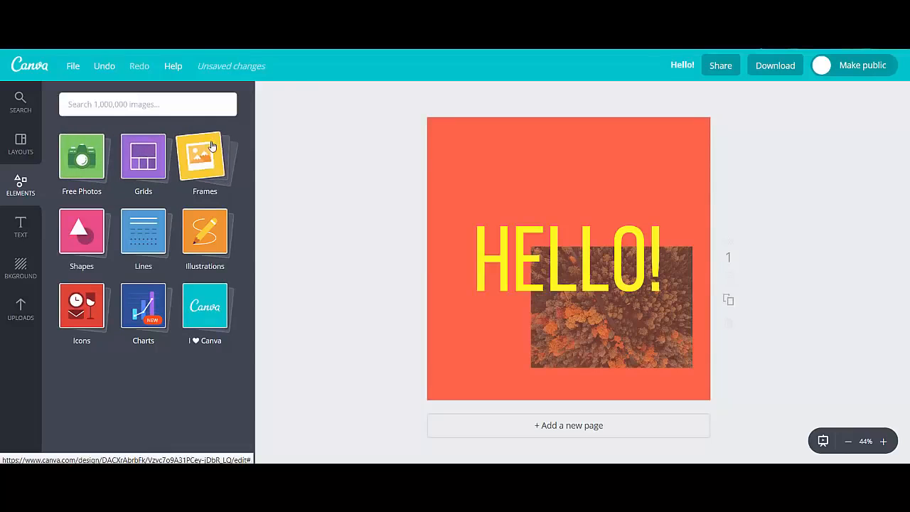
left_click(74, 235)
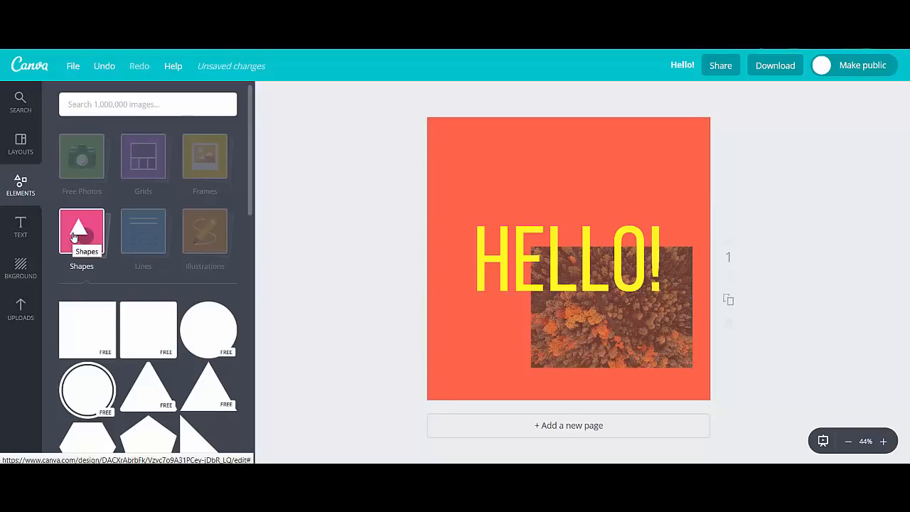
left_click(78, 343)
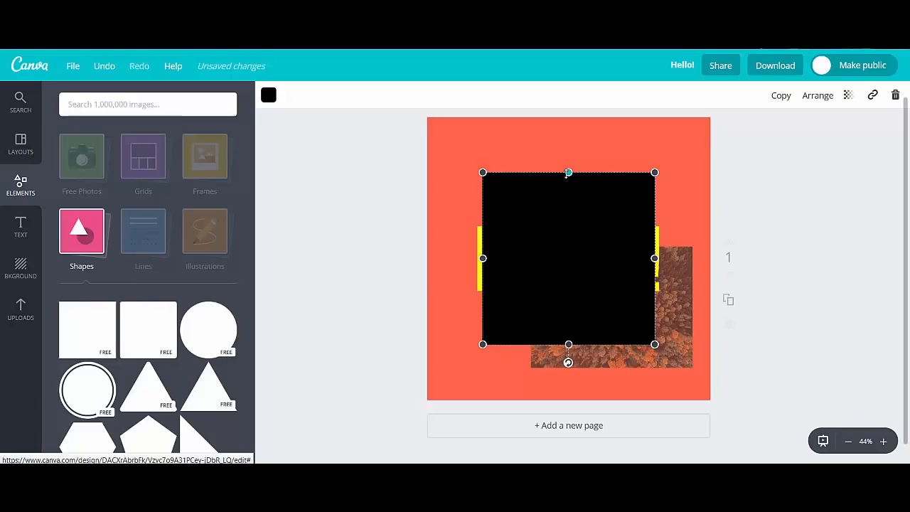
left_click_drag(567, 181, 567, 214)
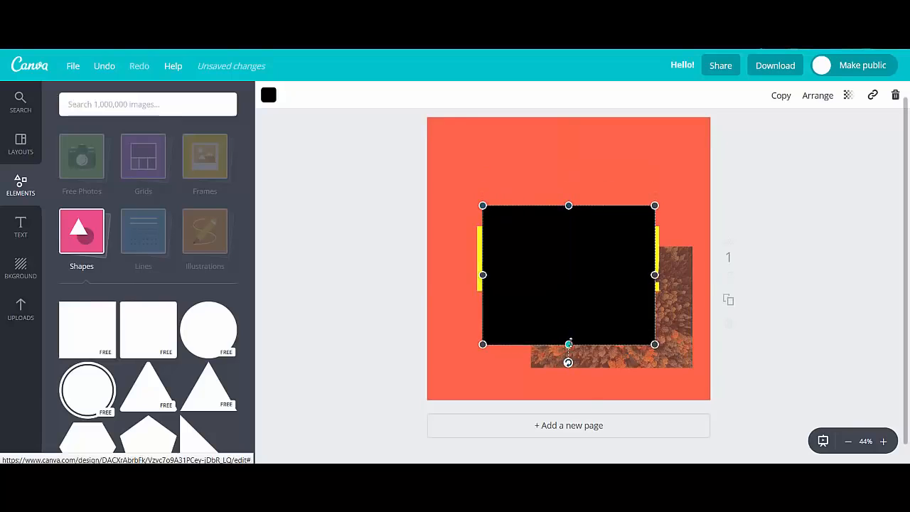
left_click_drag(569, 343, 569, 308)
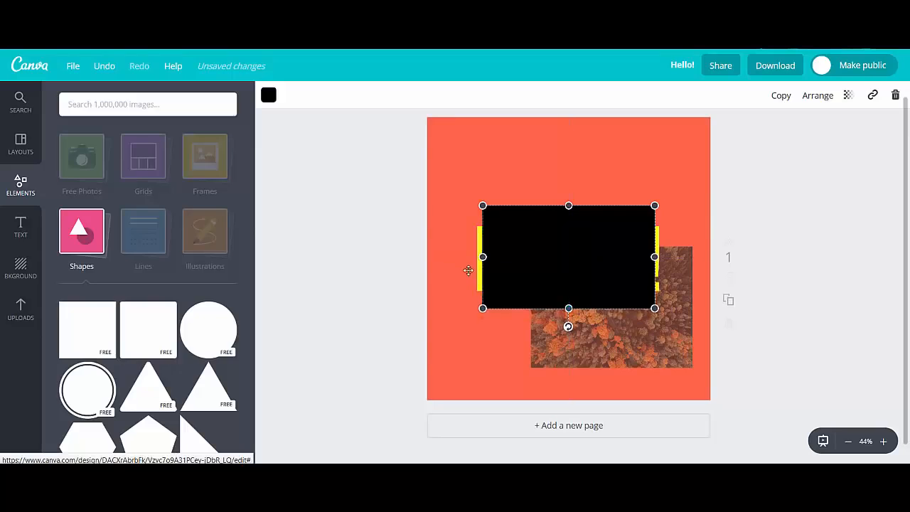
left_click_drag(483, 257, 468, 256)
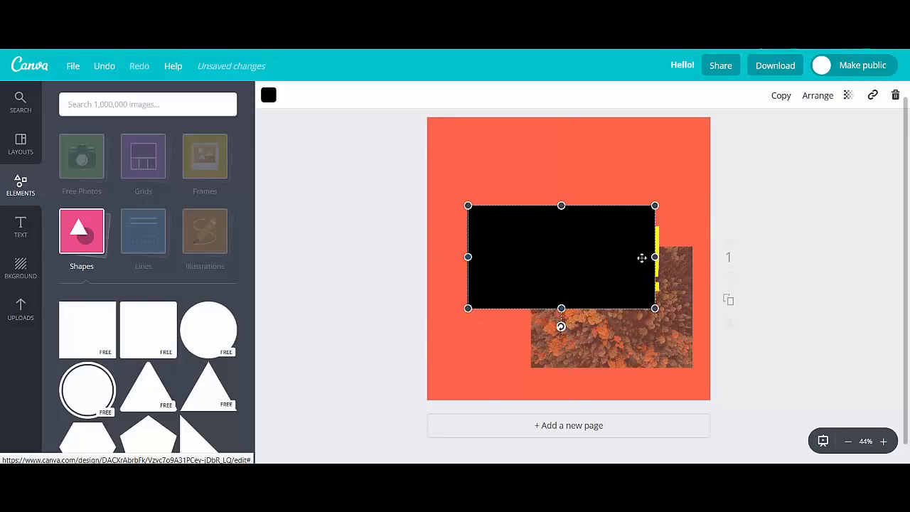
left_click_drag(654, 256, 661, 257)
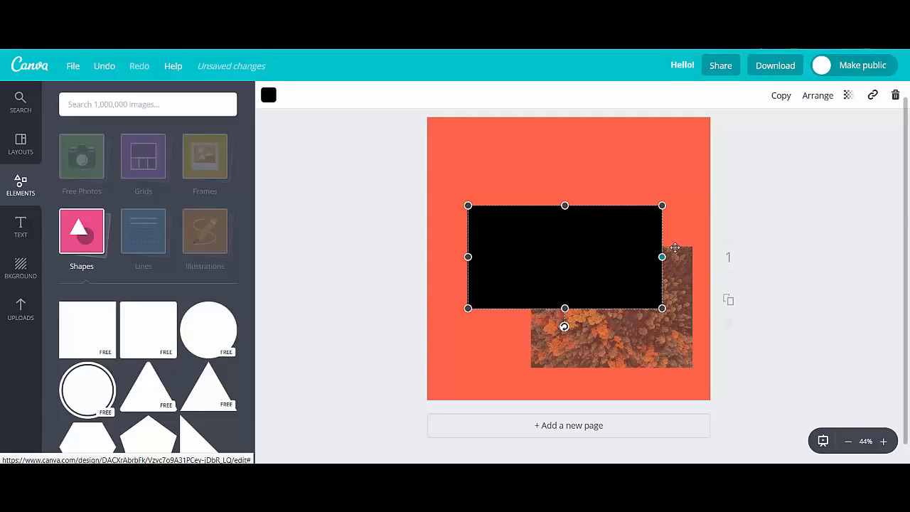
Step: Send the black rectangle backward so it sits behind the Hello! text but in front of the photo
left_click(847, 98)
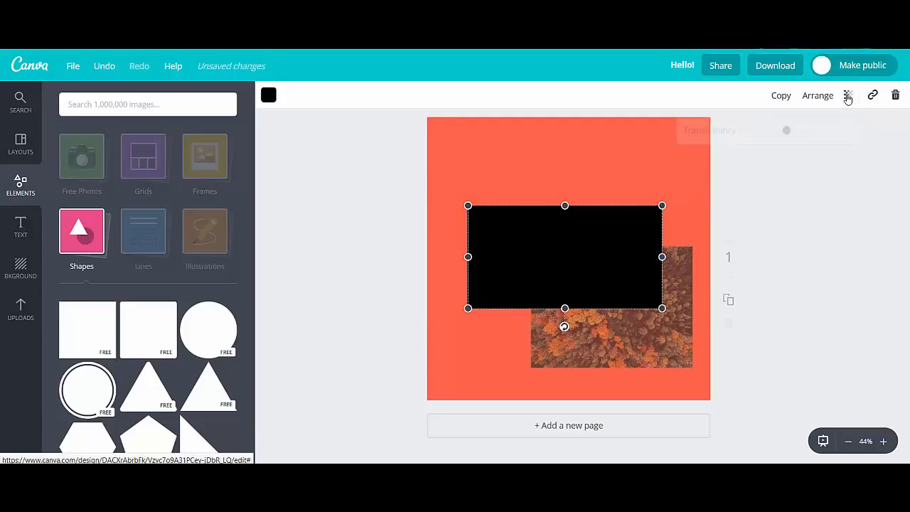
left_click(826, 101)
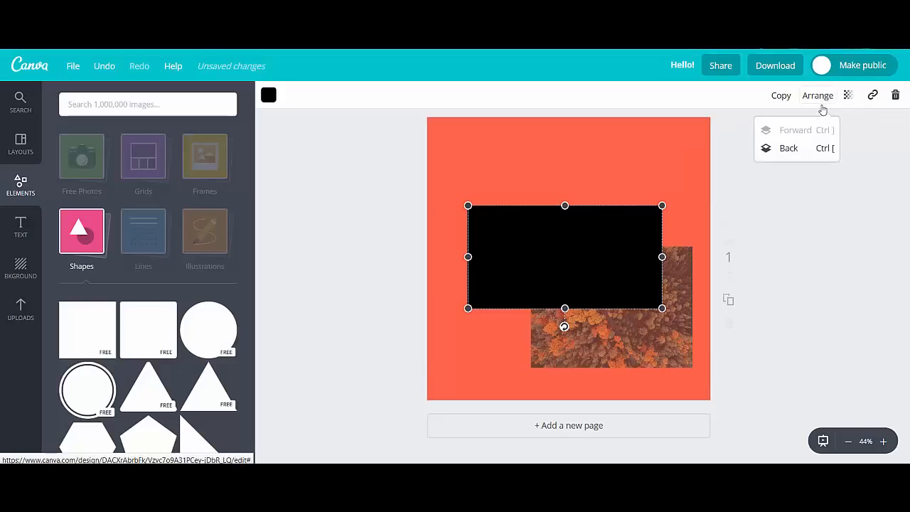
left_click(789, 148)
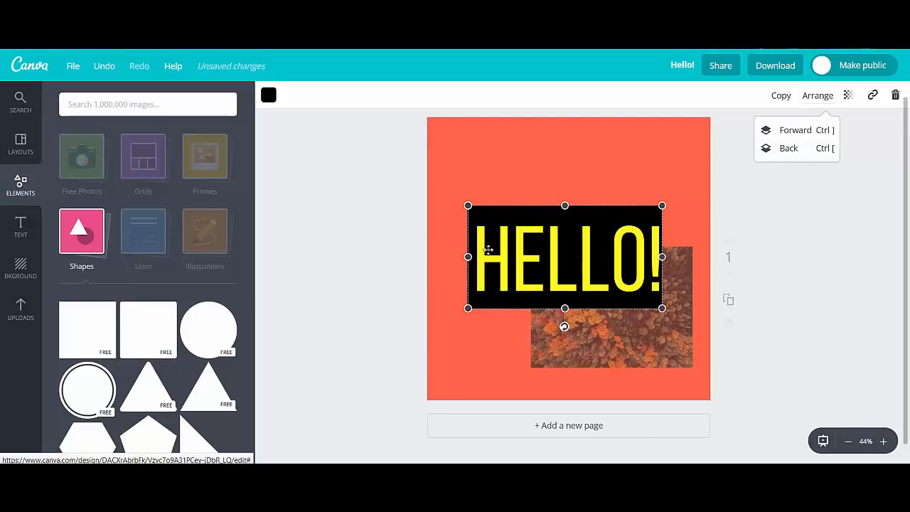
Step: Colour the rectangle behind the Hello! text blue 5271ff from the default palette and deselect it
left_click(269, 96)
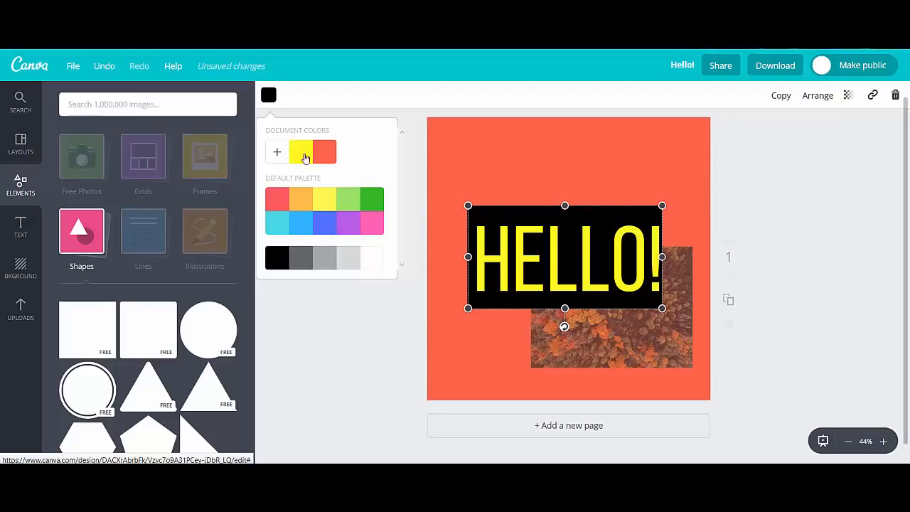
left_click(326, 262)
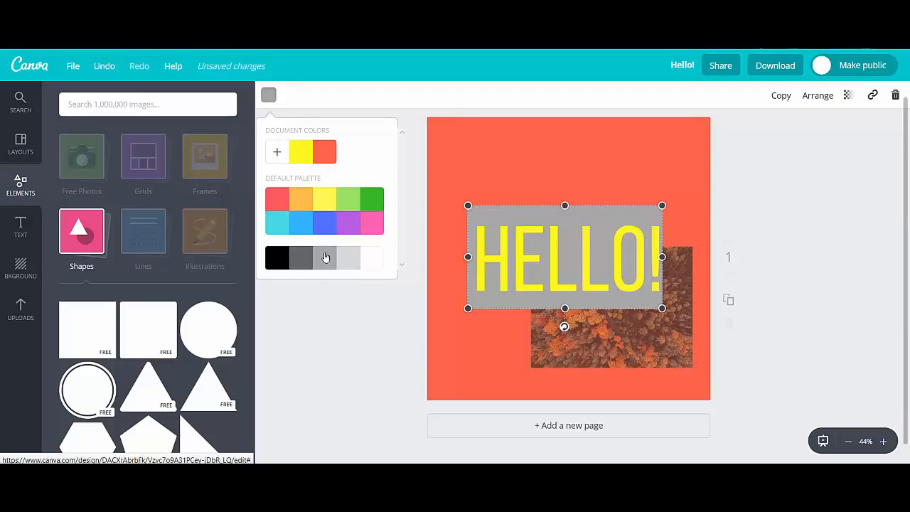
left_click(327, 224)
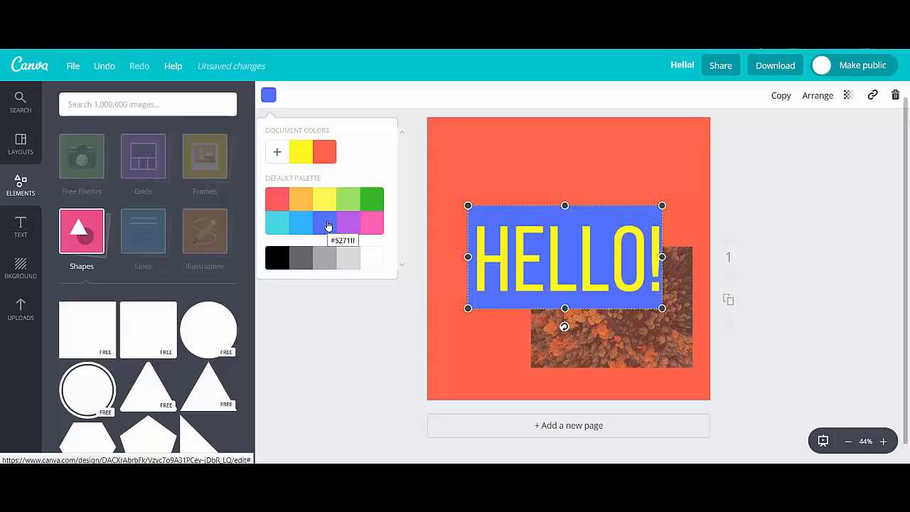
left_click(813, 177)
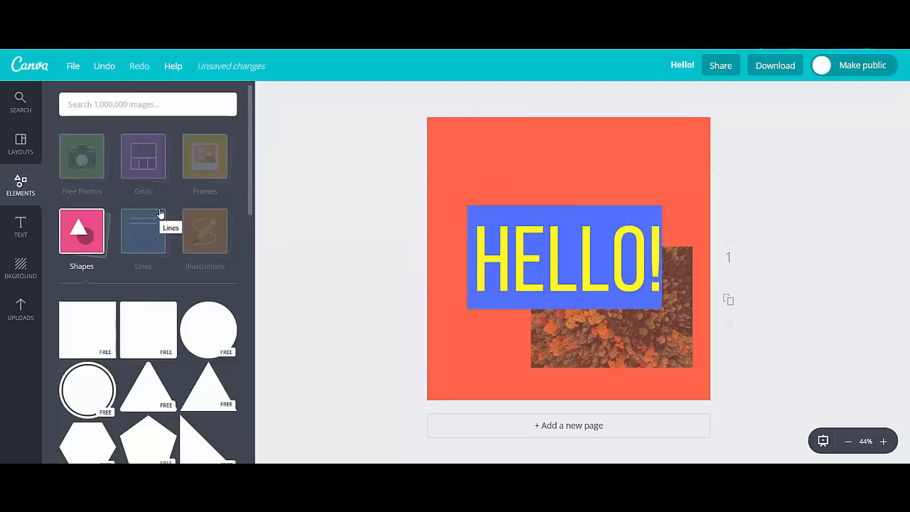
Step: Browse the ready-made Canva layouts offered for the post
left_click(22, 148)
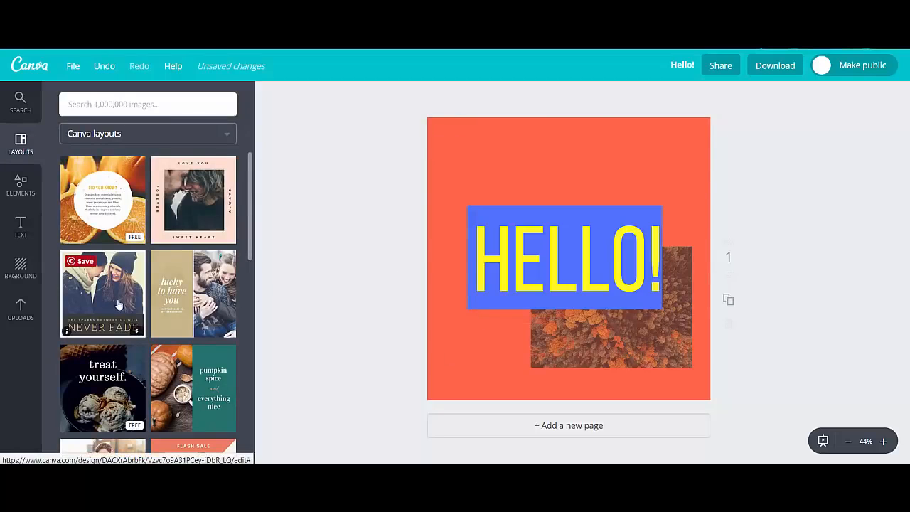
scroll(124, 308, "down", 1)
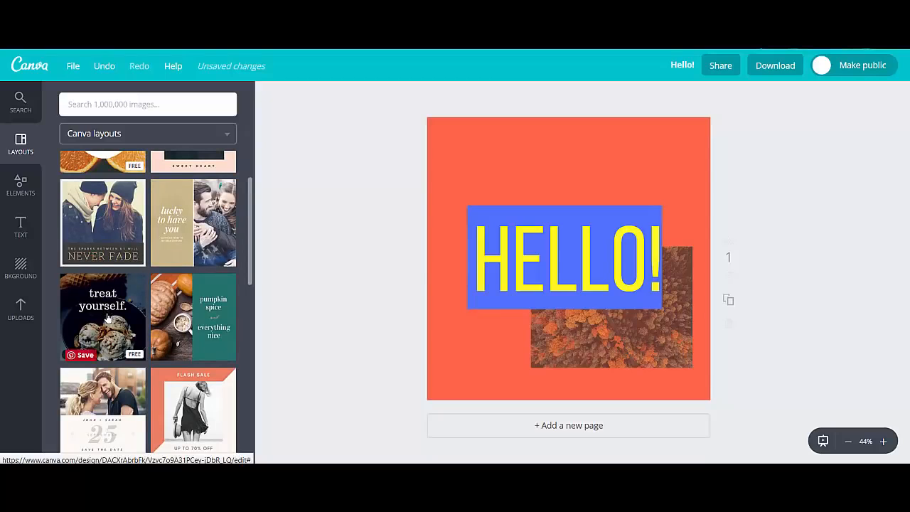
scroll(108, 317, "up", 1)
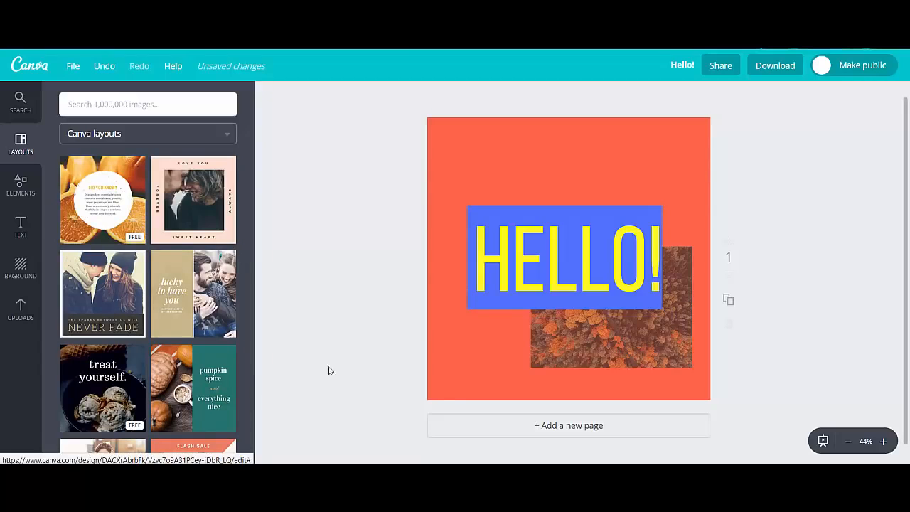
Step: Review the design title and the file types available for downloading the design, without changing them
left_click(680, 66)
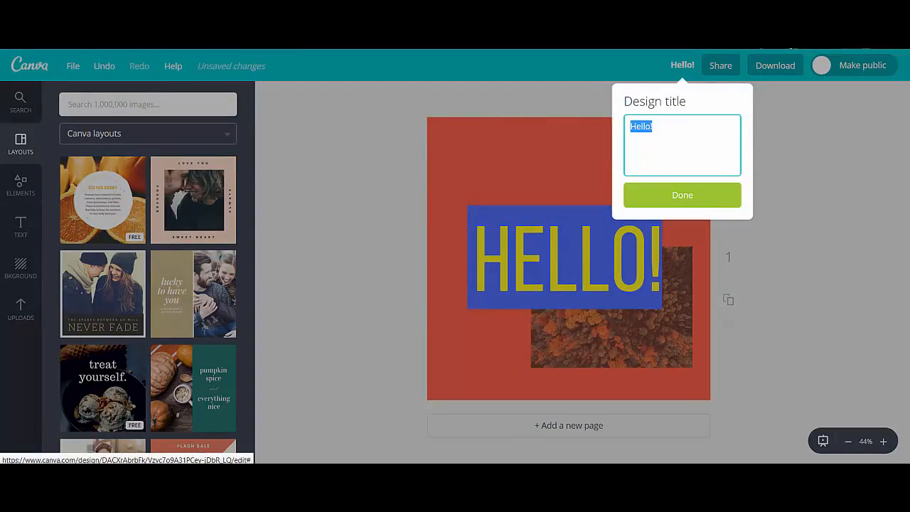
left_click(786, 66)
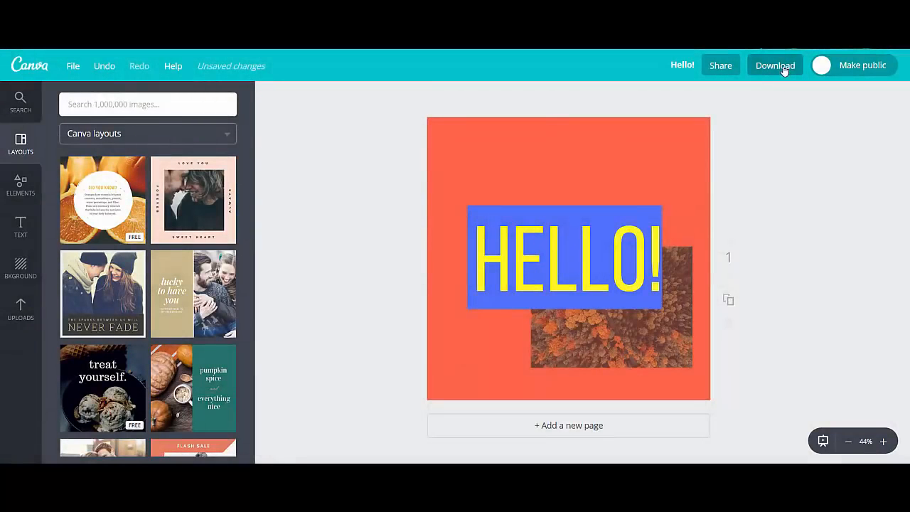
left_click(783, 67)
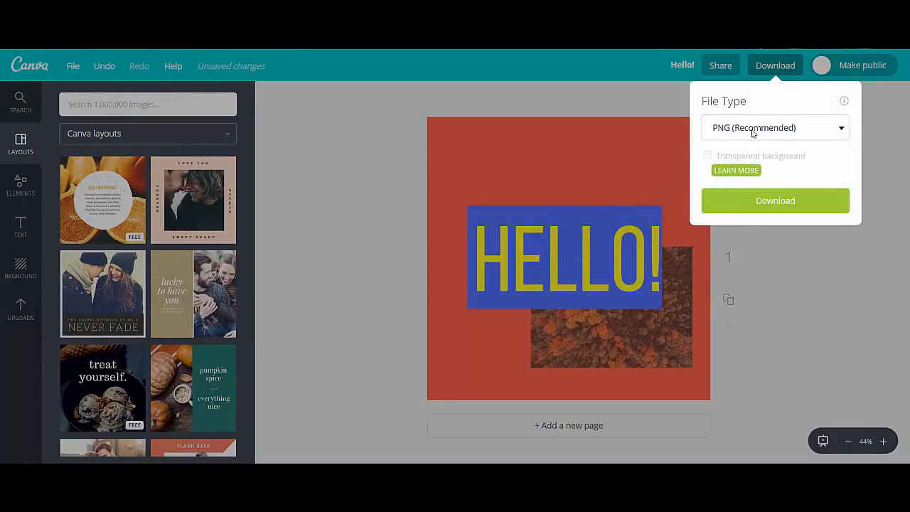
left_click(752, 131)
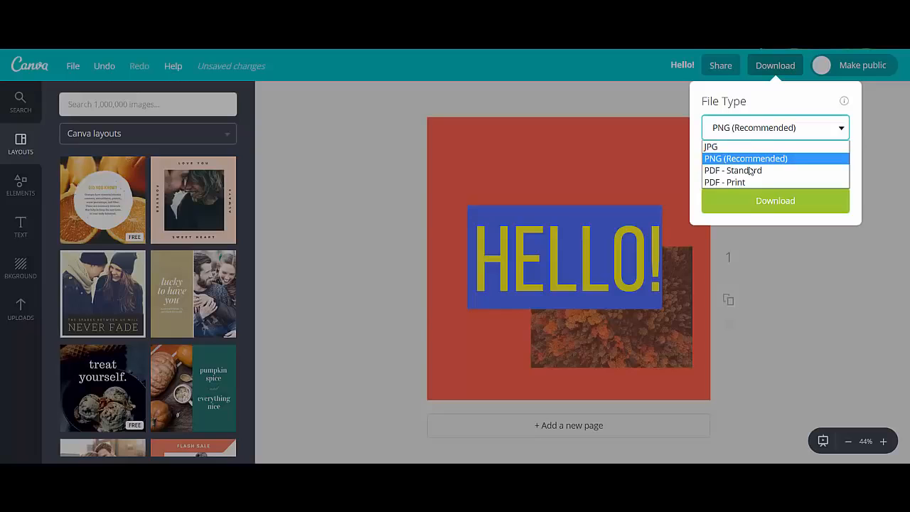
left_click(772, 273)
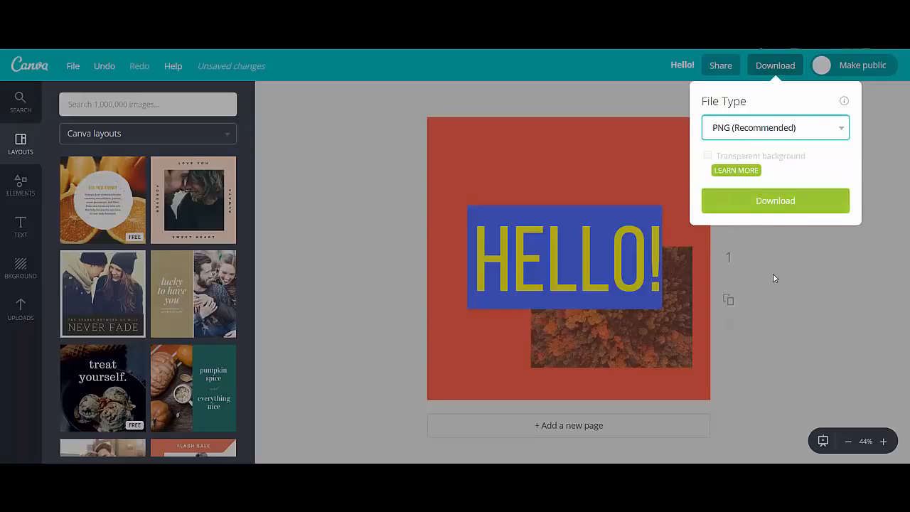
left_click(772, 271)
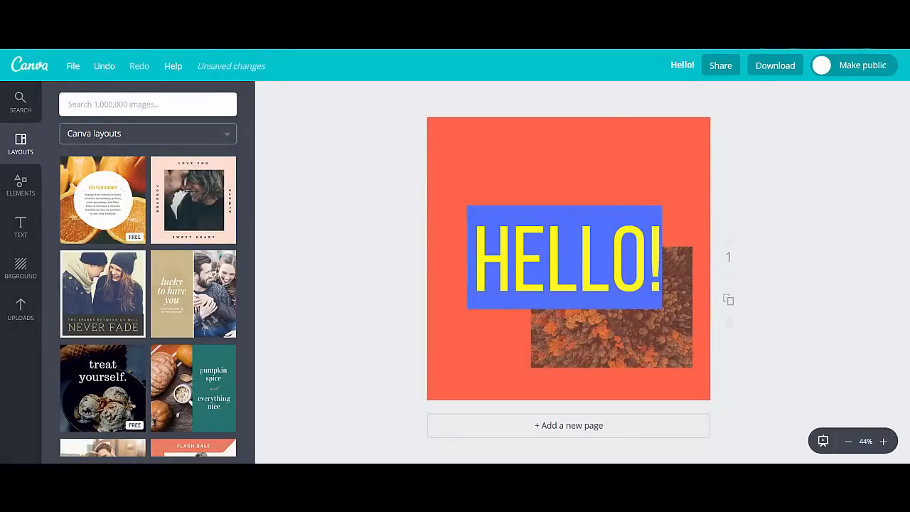
Step: Leave the Hello! design and go to the overview of all designs
key("ctrl+w")
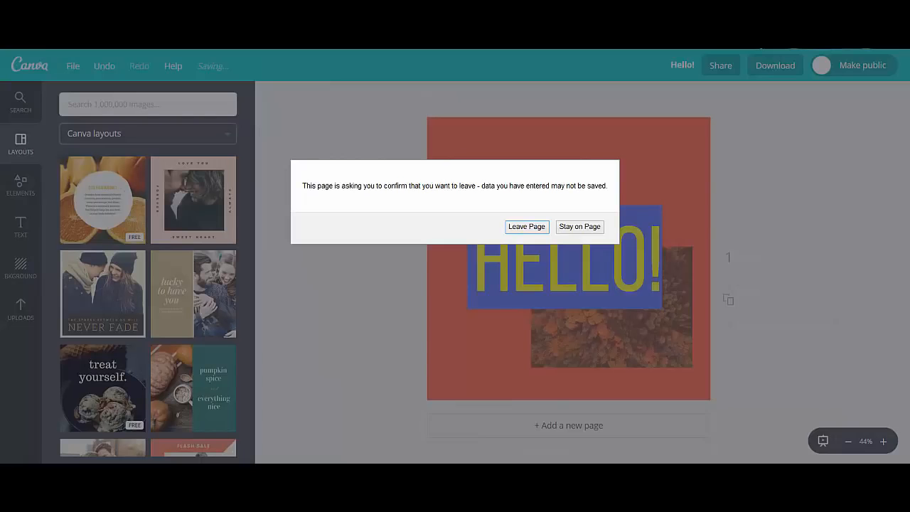
left_click(513, 228)
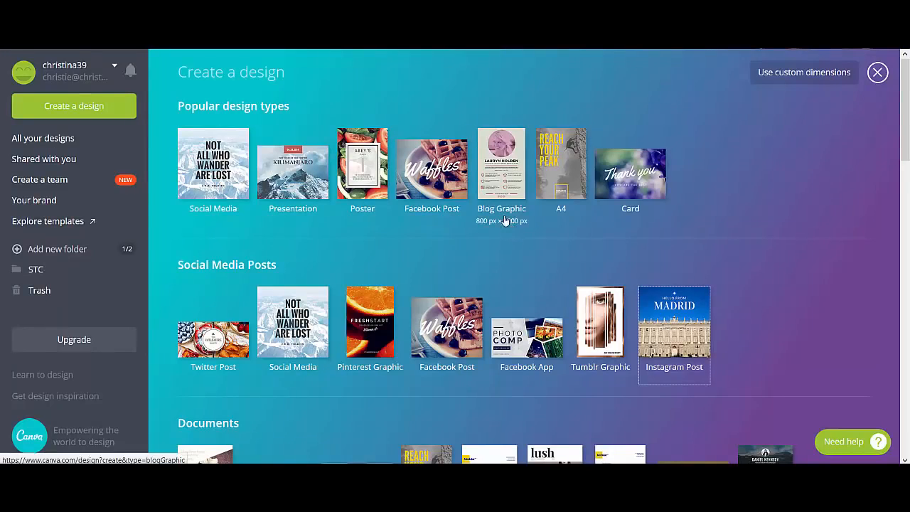
left_click(44, 145)
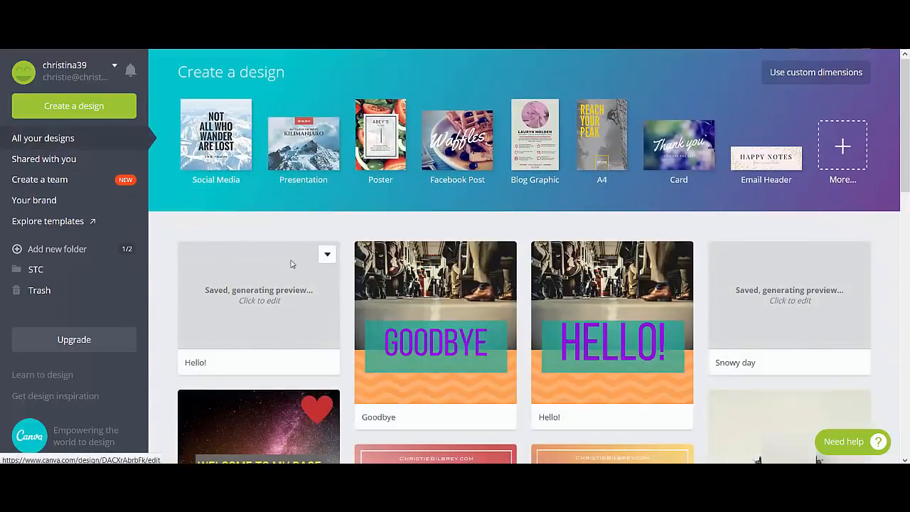
Step: Make a copy of the new Hello! design and rename the copy Goodbye
left_click(327, 255)
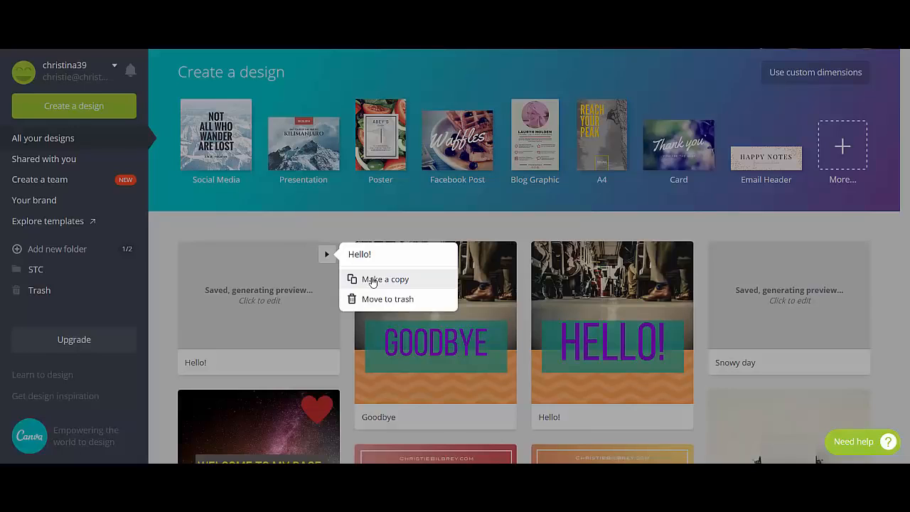
left_click(373, 281)
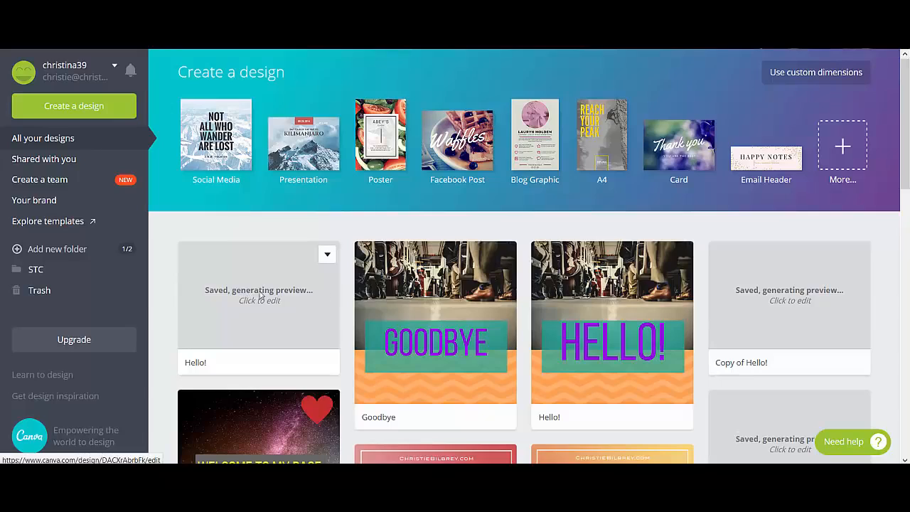
left_click(730, 363)
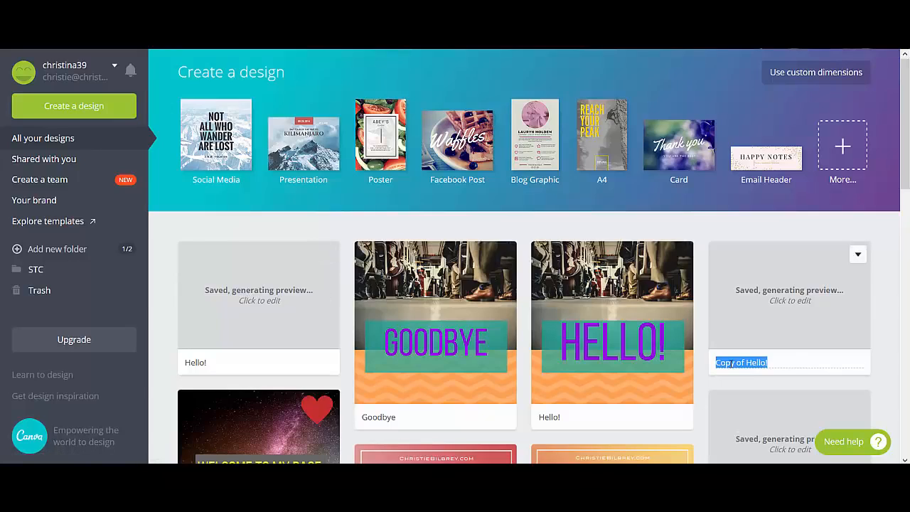
type("Go")
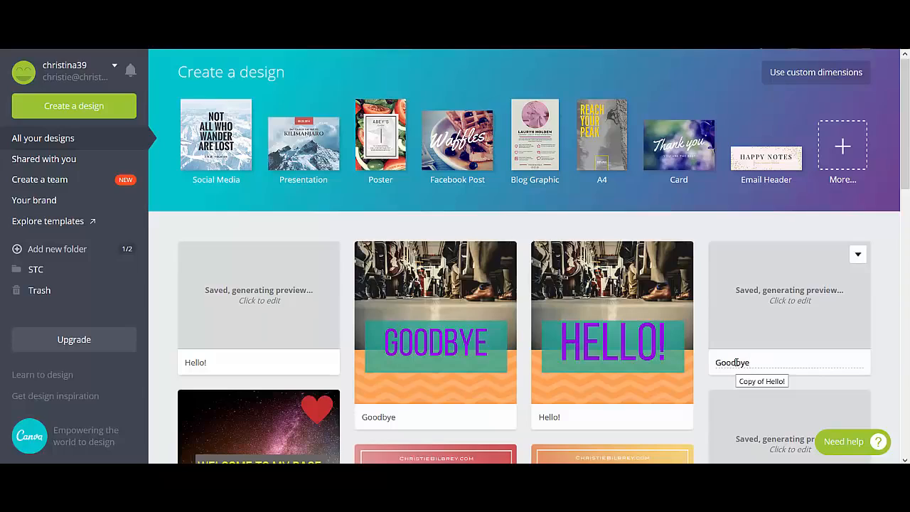
type("odbye")
key("Return")
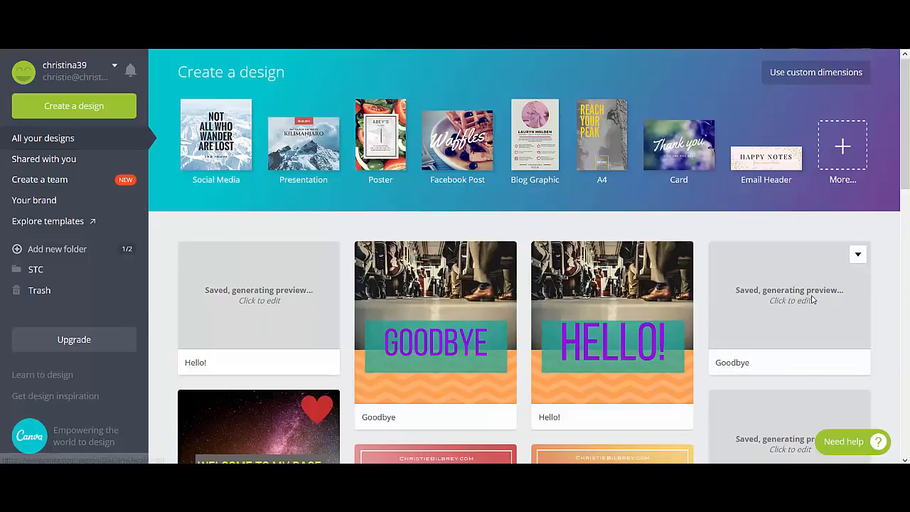
Step: Open the newly copied Goodbye design for editing
left_click(778, 304)
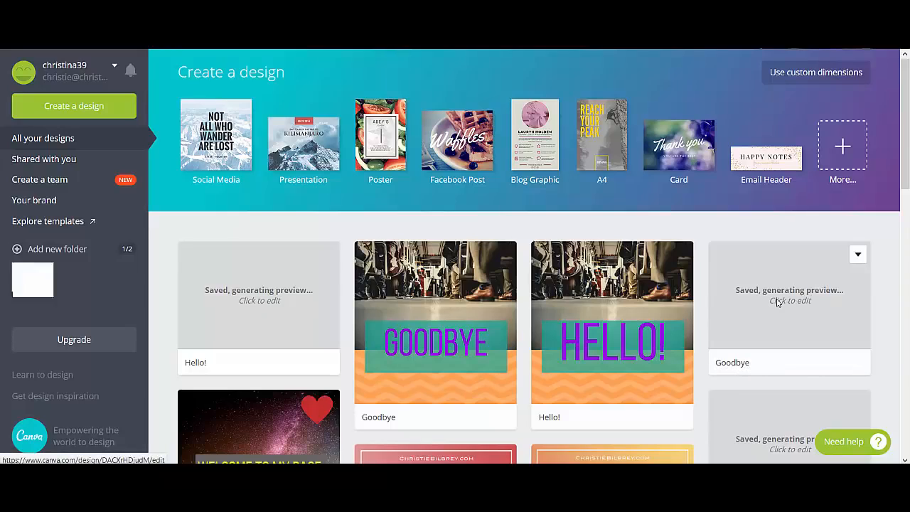